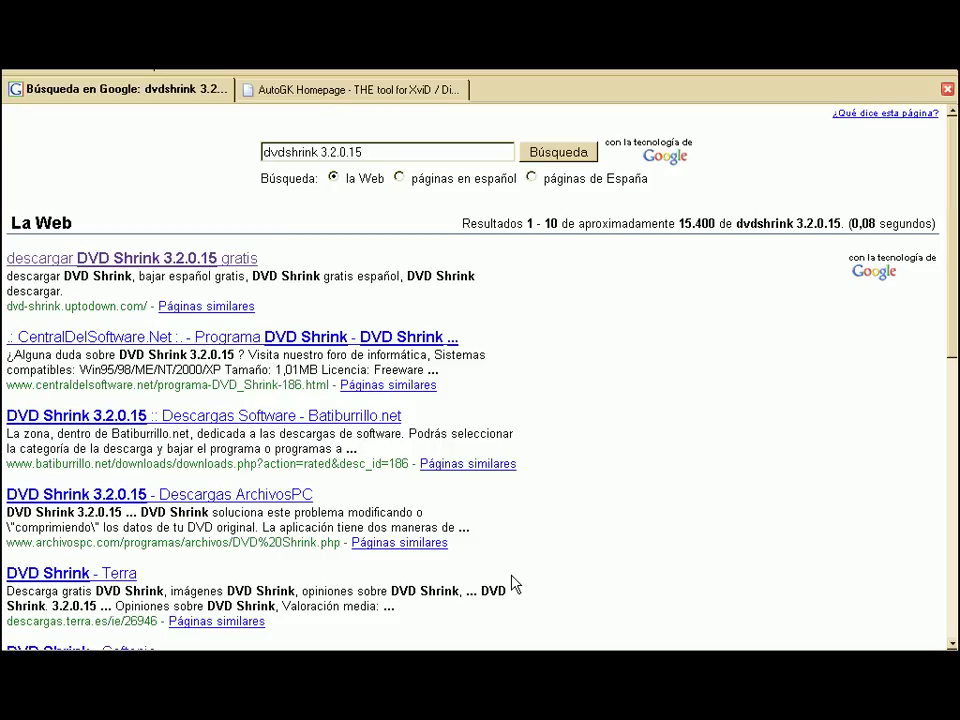
Open the uptodown result for DVD Shrink 3.2.0.15 and request its free download.
left_click(132, 265)
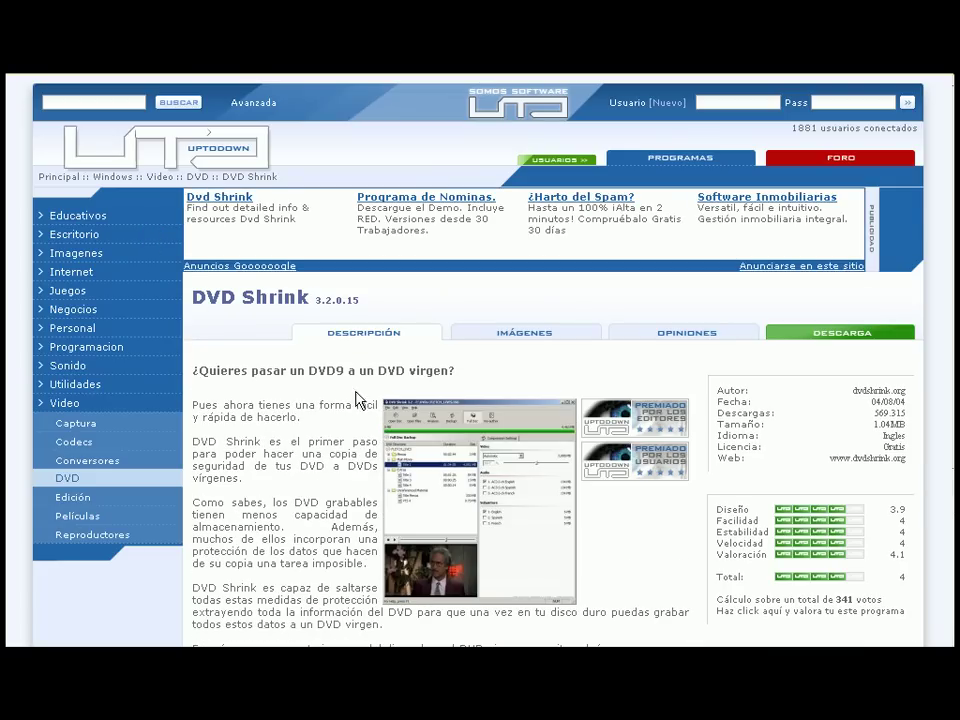
left_click(814, 335)
scroll(388, 394, "down", 3)
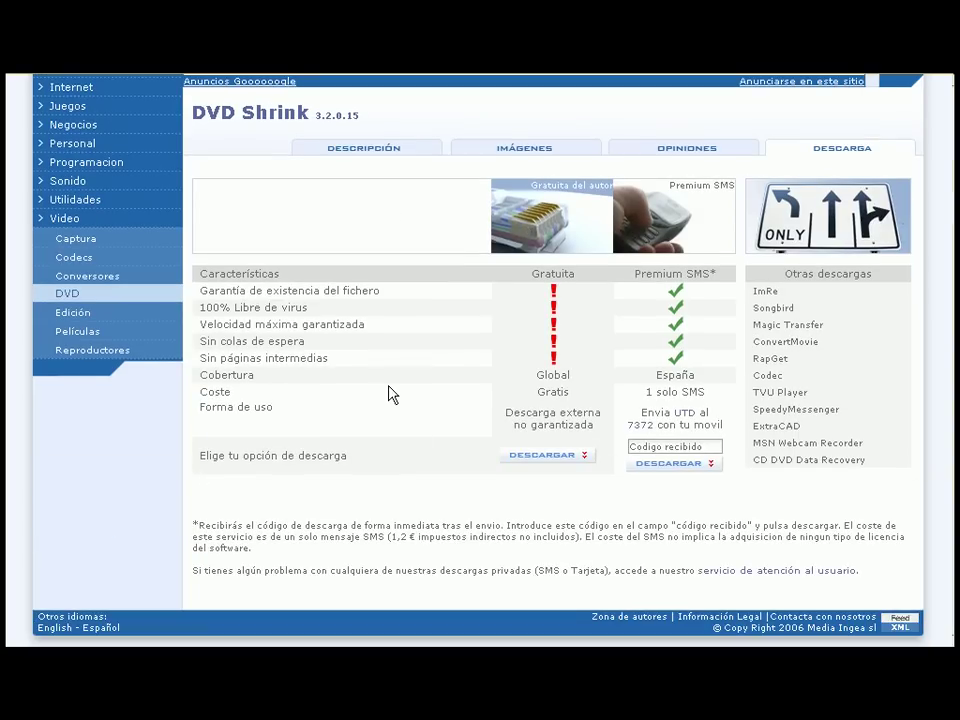
left_click(531, 458)
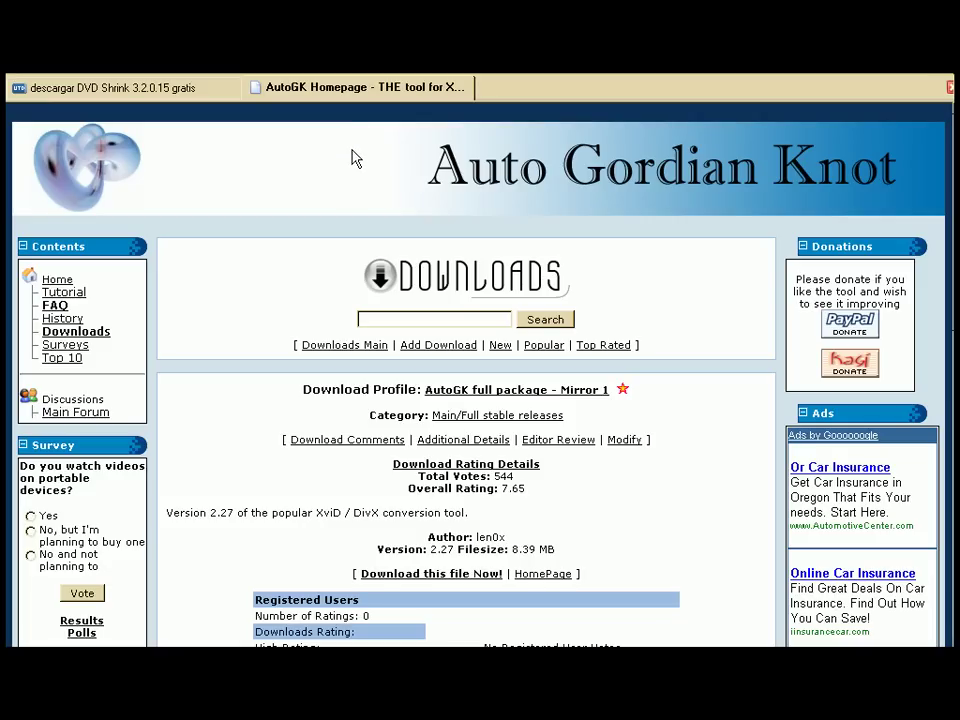
Find AutoGK full package - Mirror 1 among the new downloads on the AutoGK site and start downloading it.
scroll(231, 347, "down", 2)
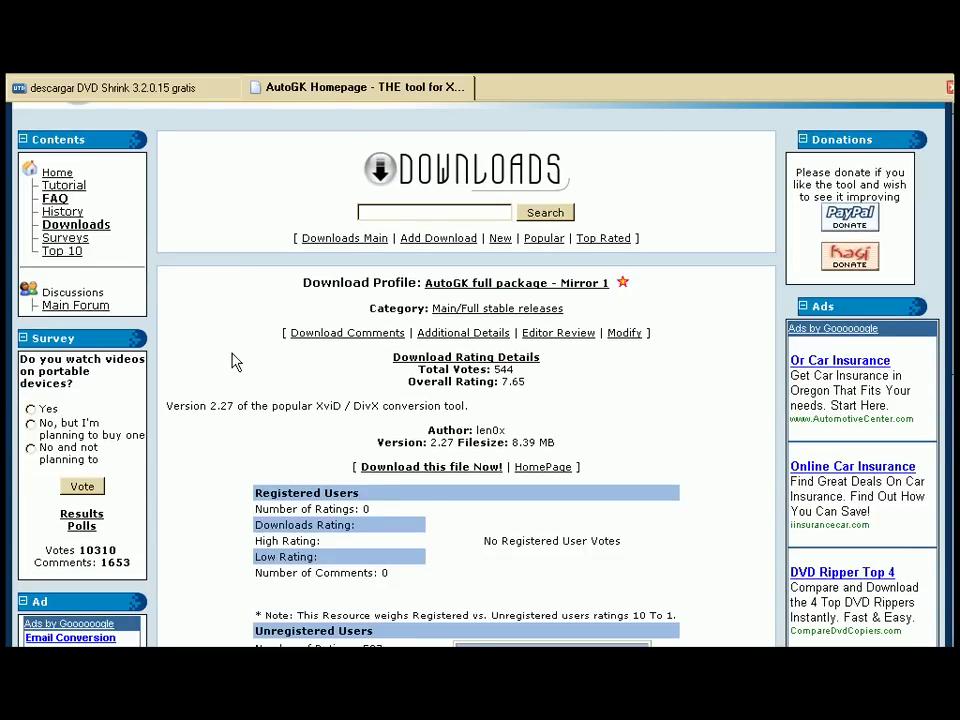
left_click(59, 227)
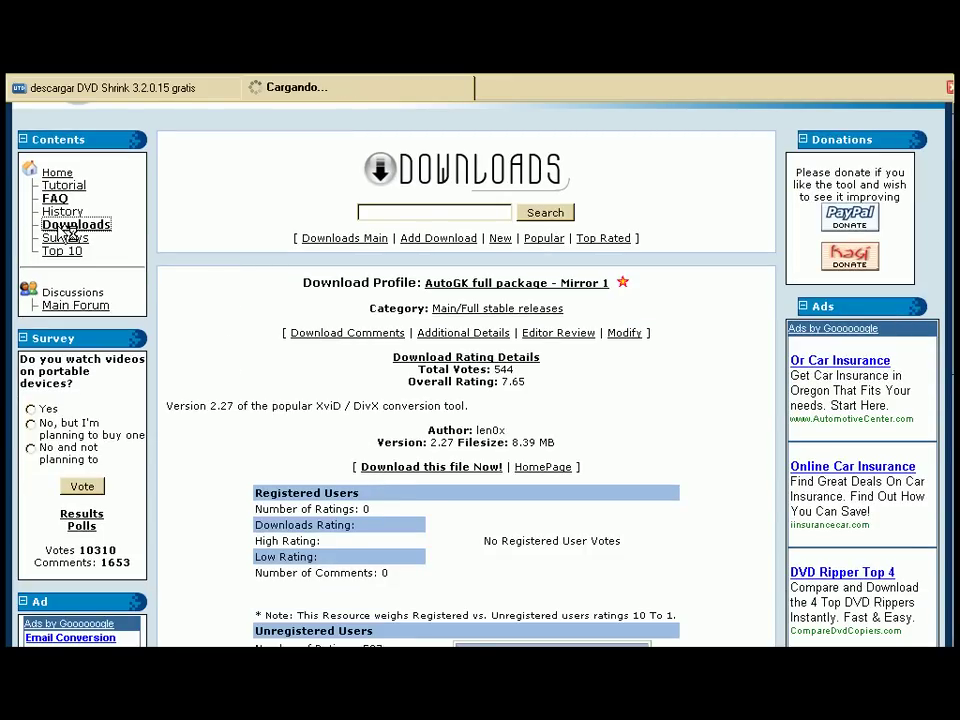
scroll(247, 213, "down", 6)
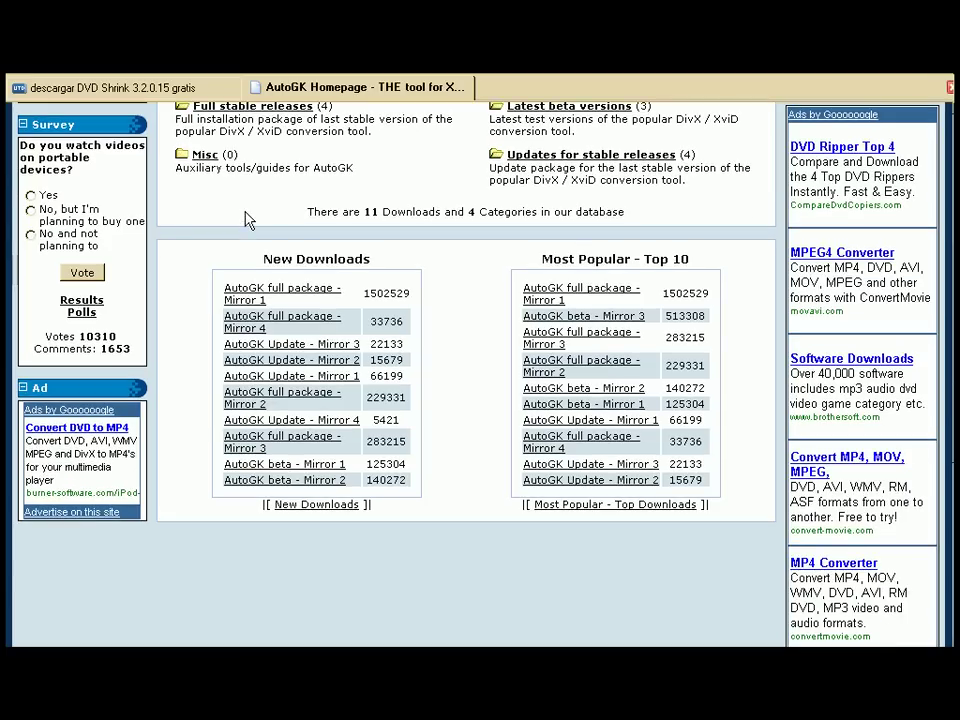
left_click(253, 298)
scroll(253, 300, "down", 4)
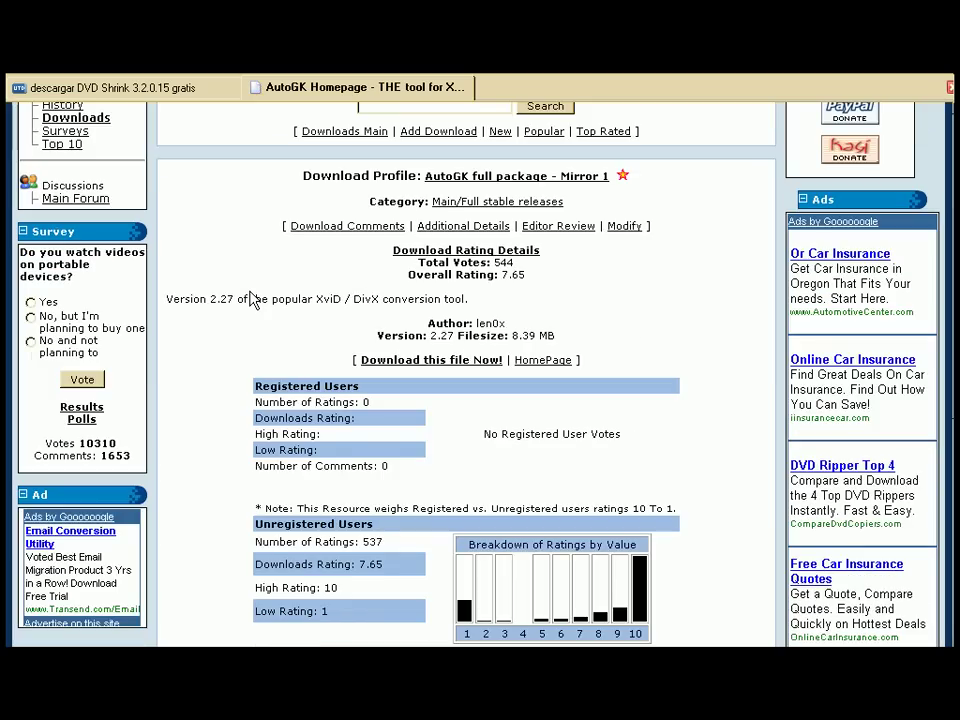
left_click(427, 362)
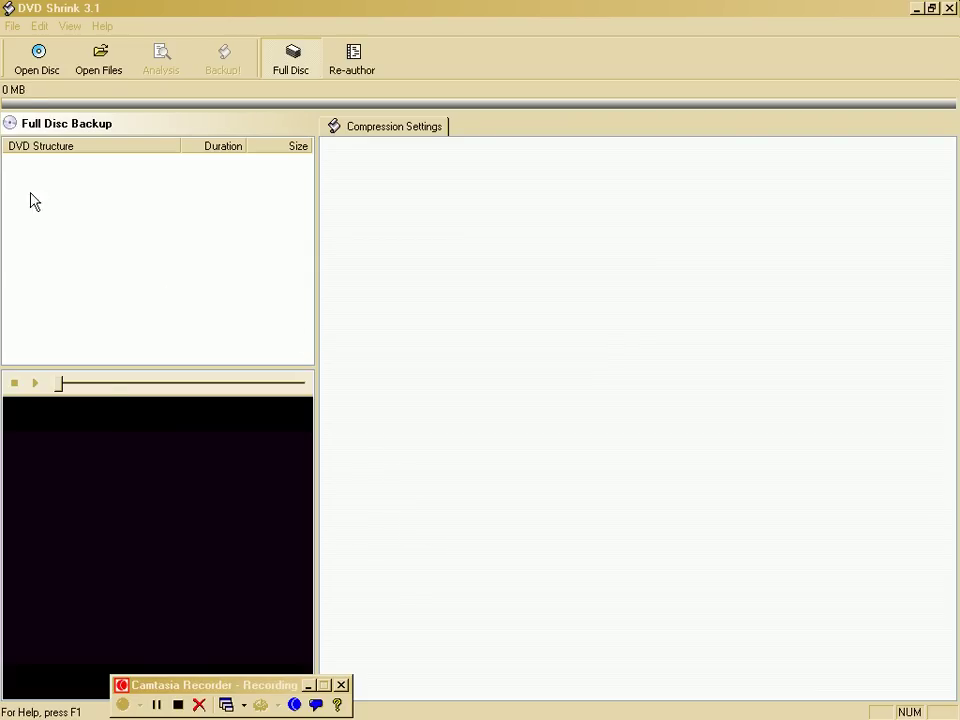
In DVD Shrink, open the Siberiada 01 disc from drive D: and set the main movie's video to No Compression.
left_click(40, 62)
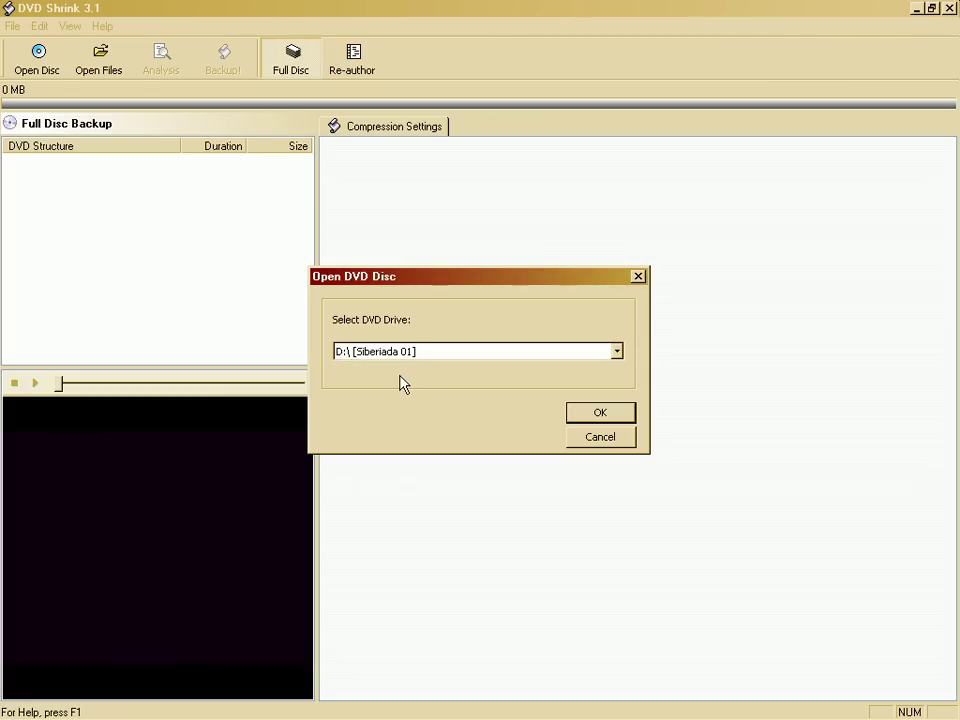
left_click(601, 421)
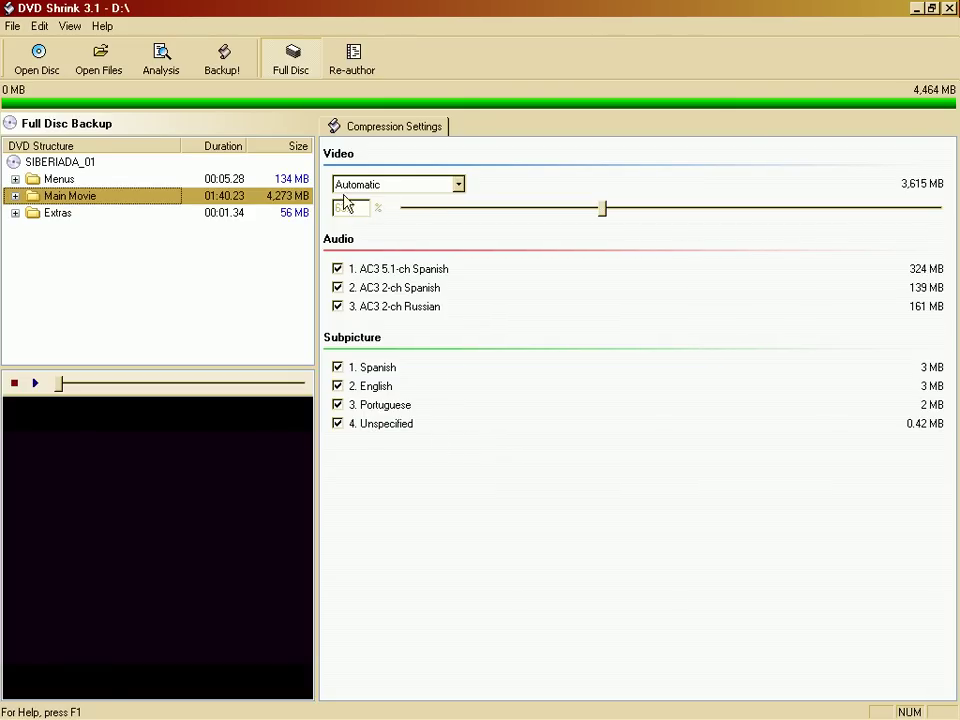
left_click(458, 184)
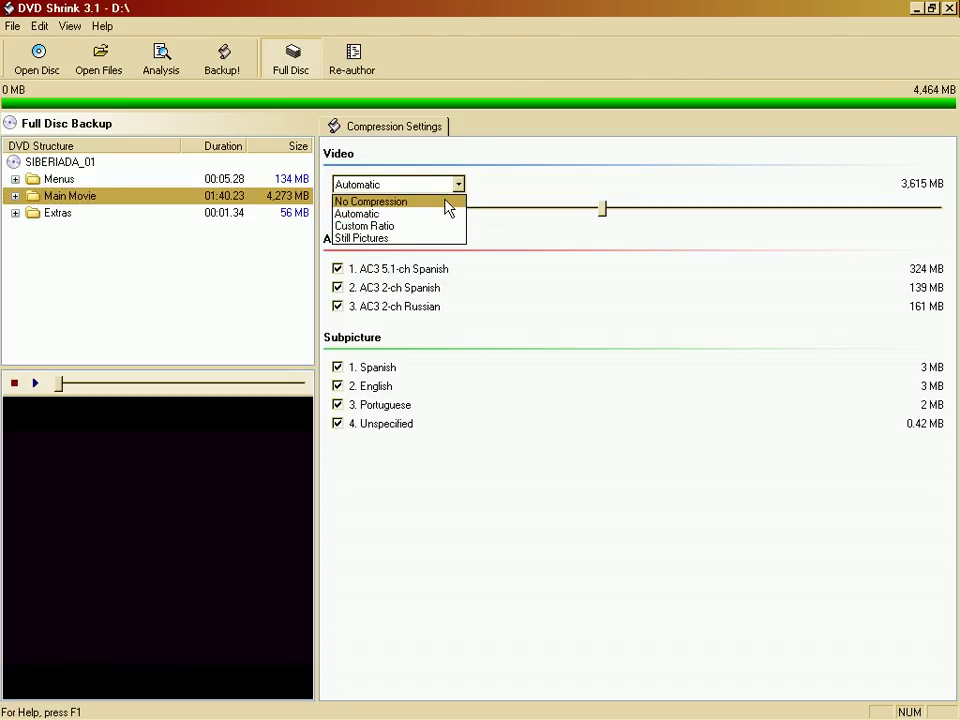
left_click(447, 202)
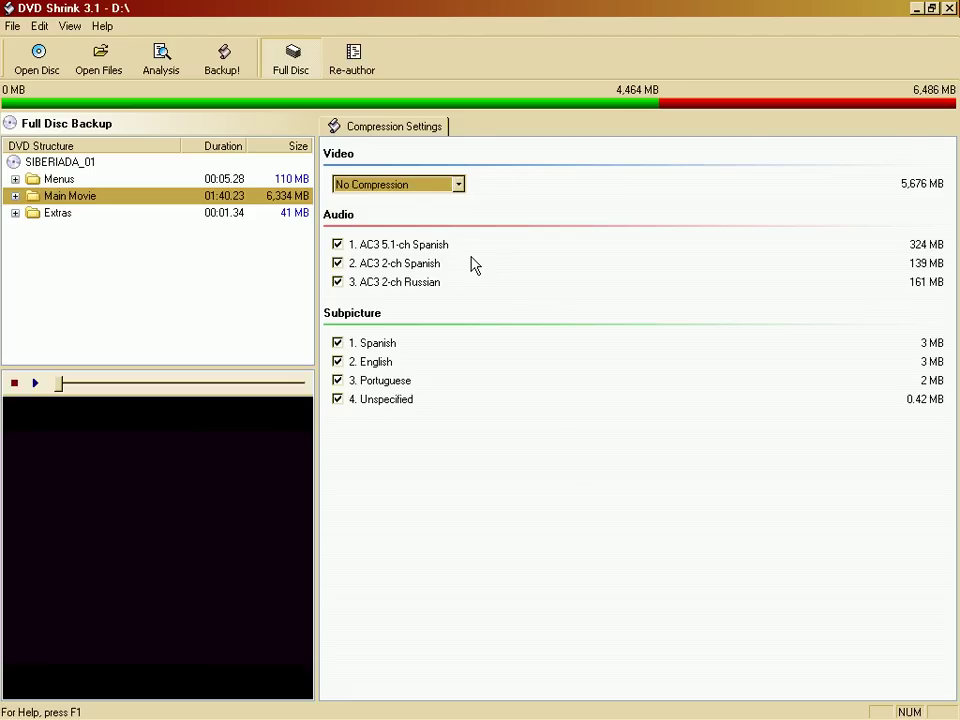
Switch the main movie's video compression to Automatic and back to No Compression.
left_click(457, 185)
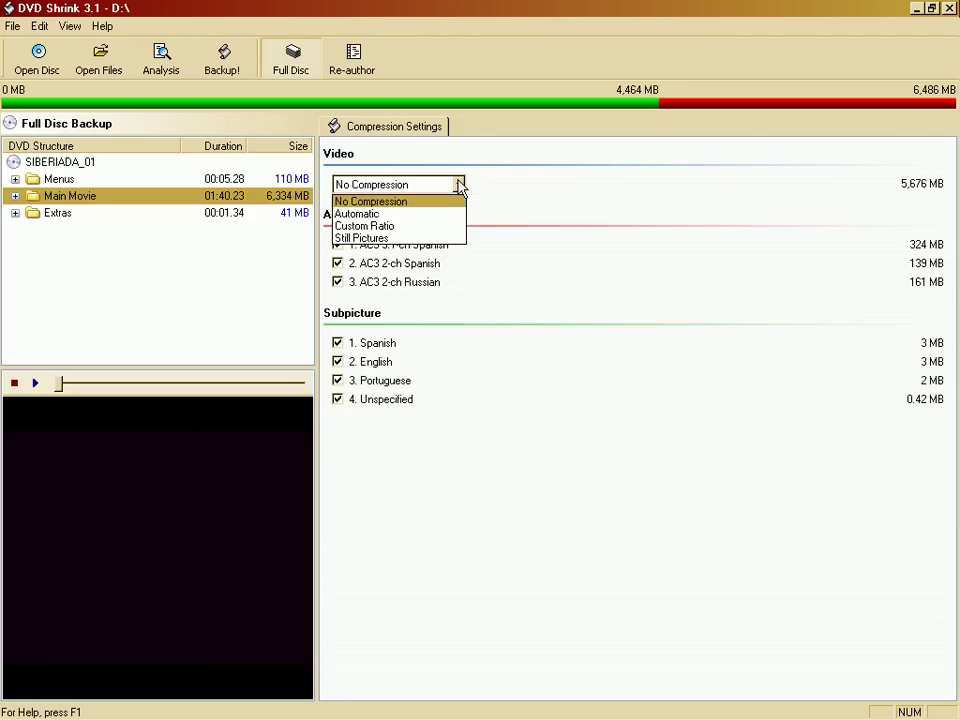
left_click(408, 213)
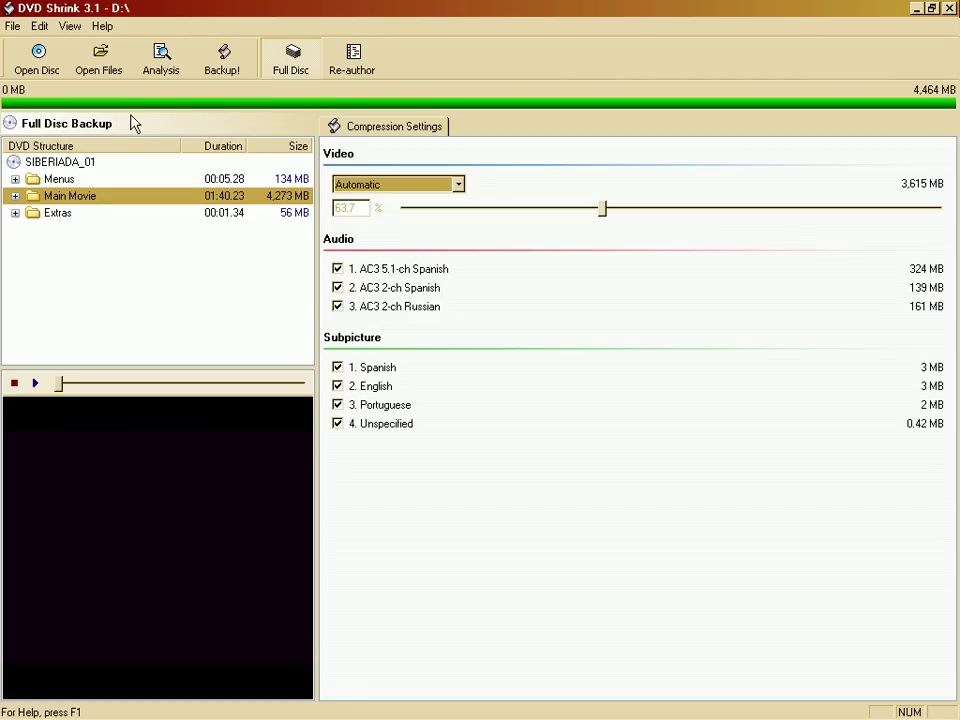
left_click(458, 185)
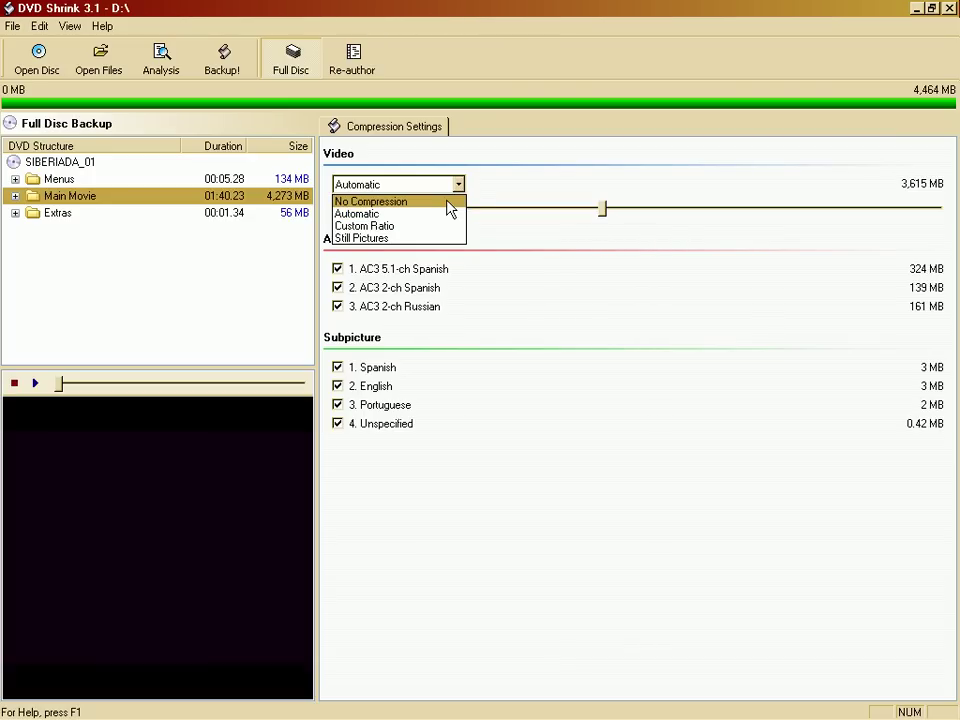
left_click(447, 201)
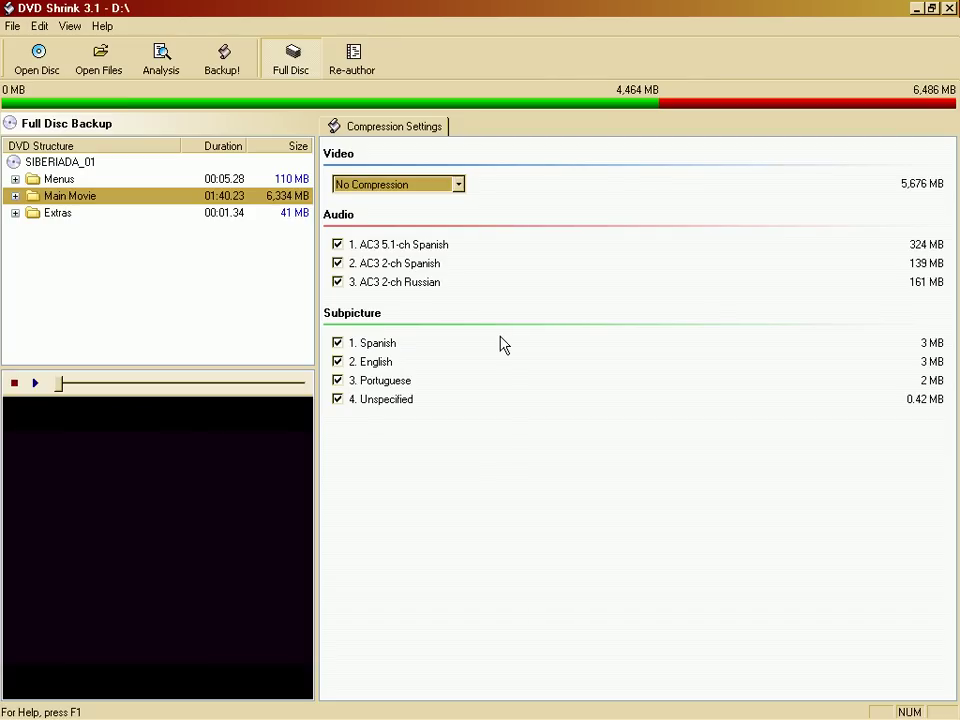
Re-author the disc with only the main movie, Title 1, in the compilation and set its video to No Compression.
left_click(340, 68)
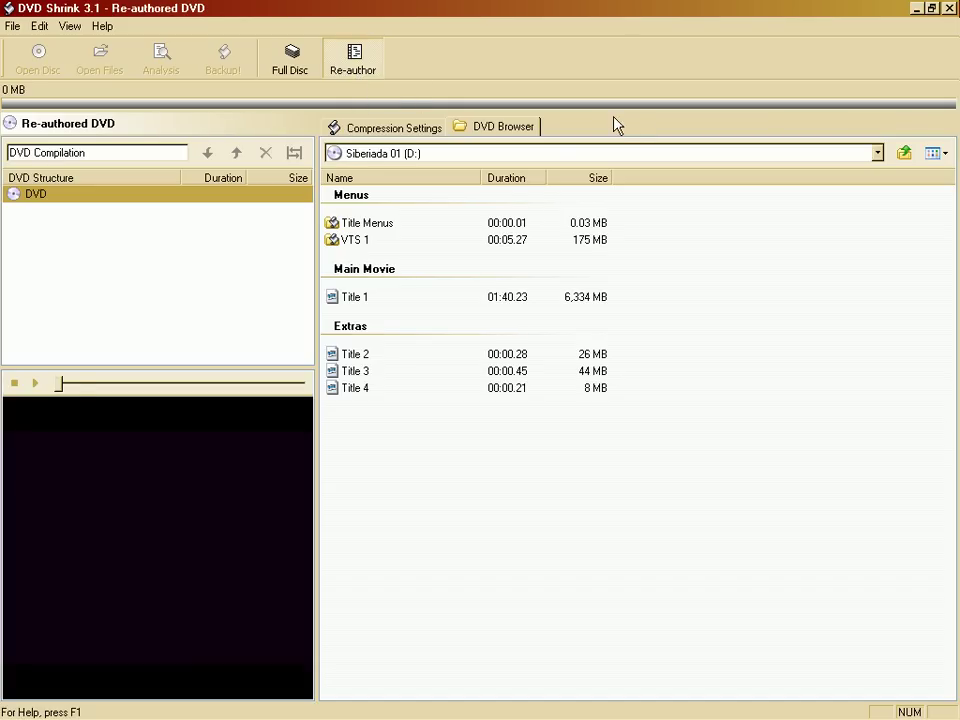
left_click_drag(357, 303, 80, 285)
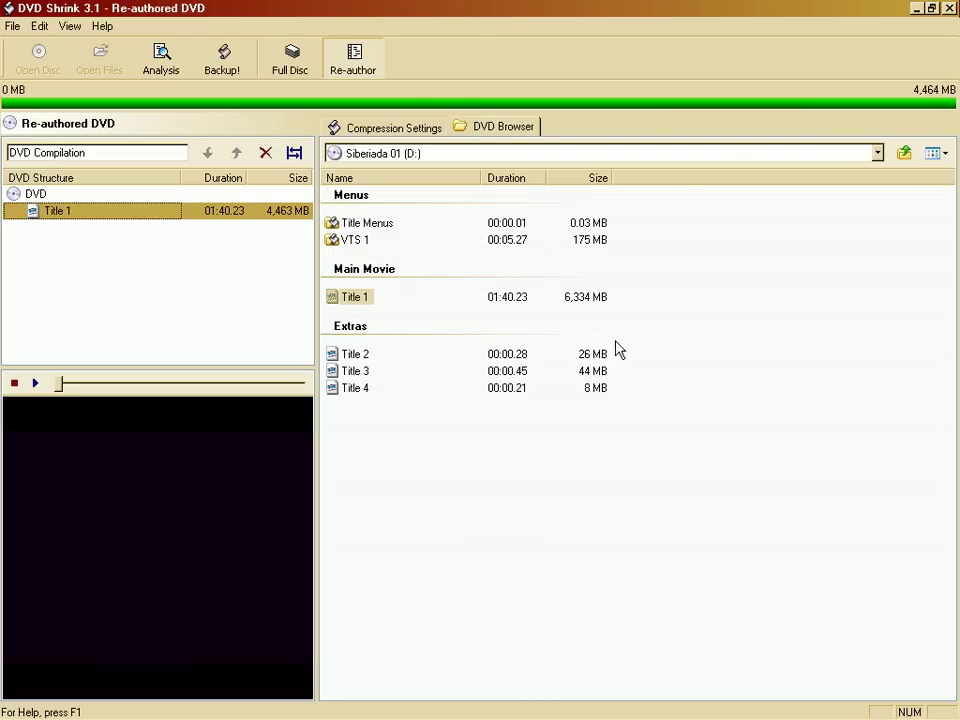
left_click(372, 130)
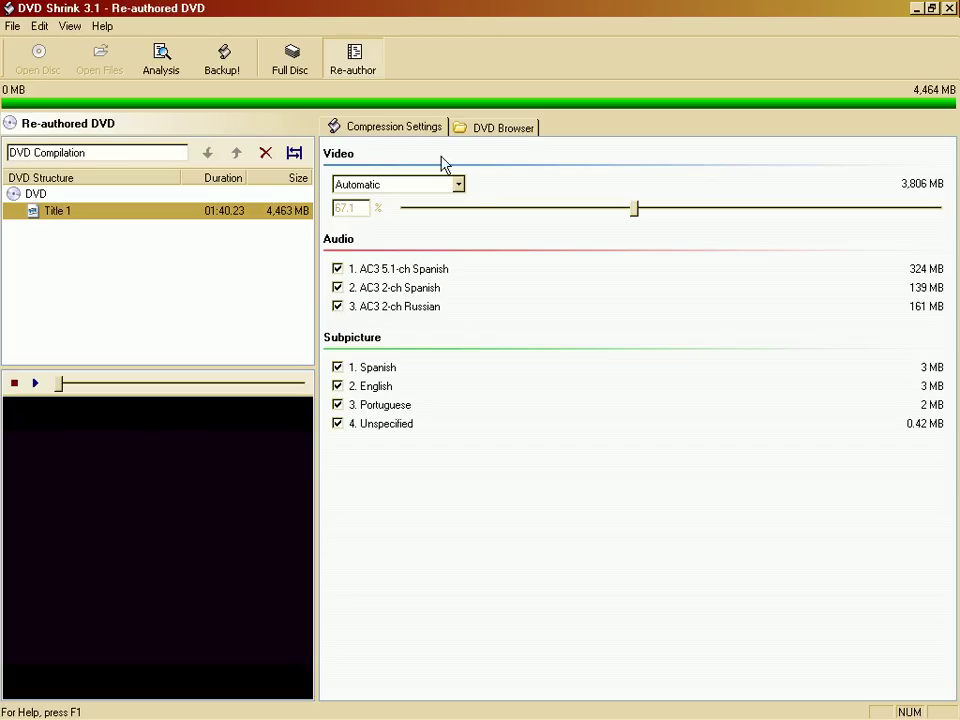
left_click(460, 188)
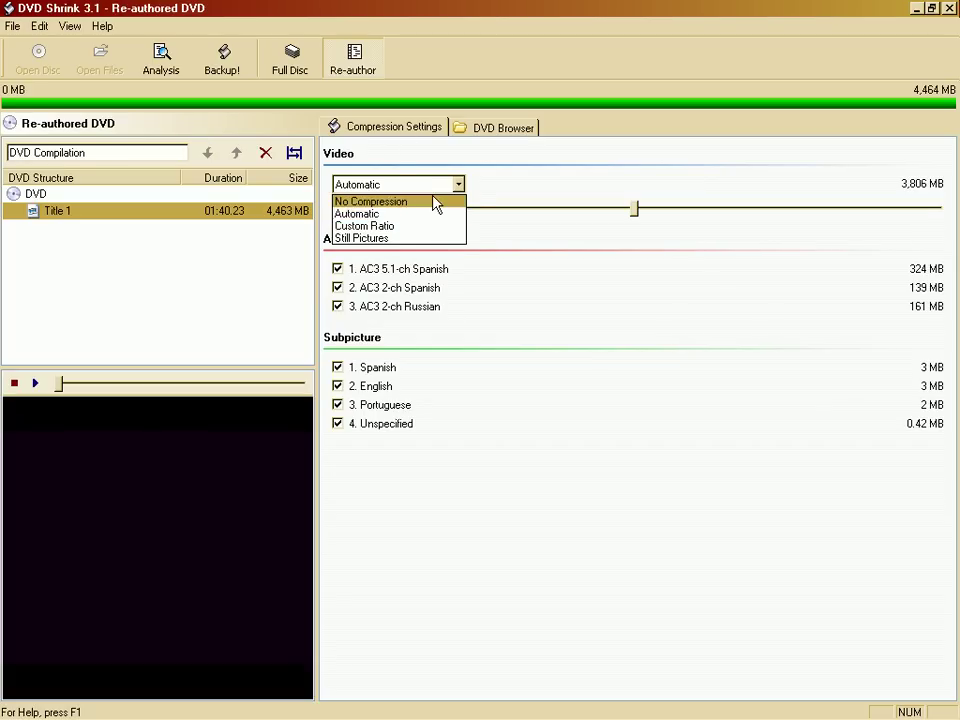
left_click(436, 201)
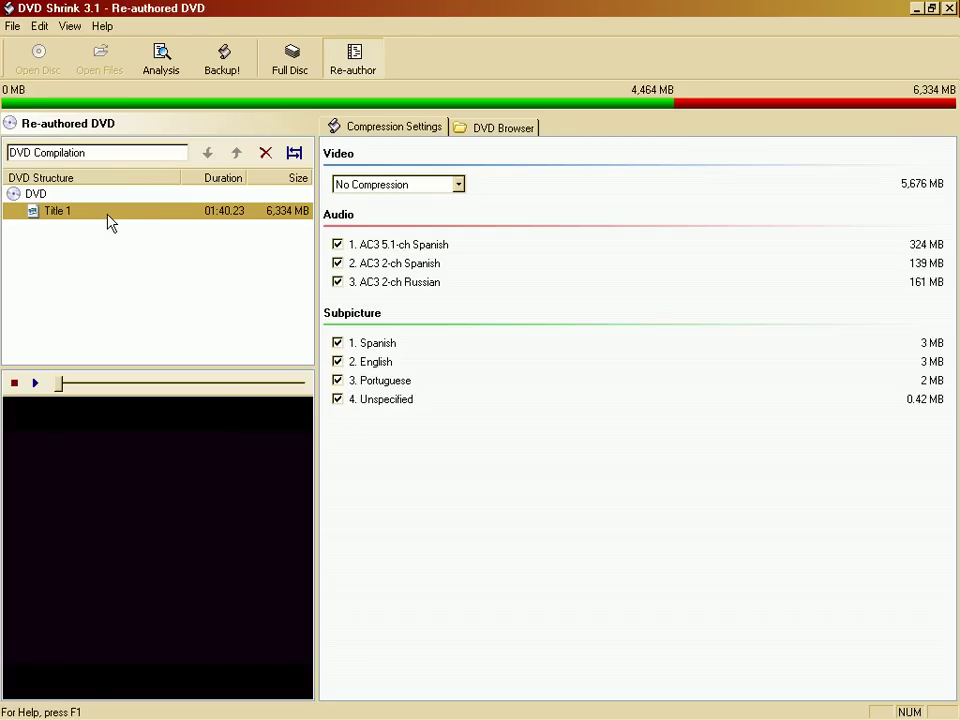
Begin the backup despite the oversize warning, with Hard Disk Folder as target device and C:\SIBERIADA_01 as output folder.
left_click(224, 62)
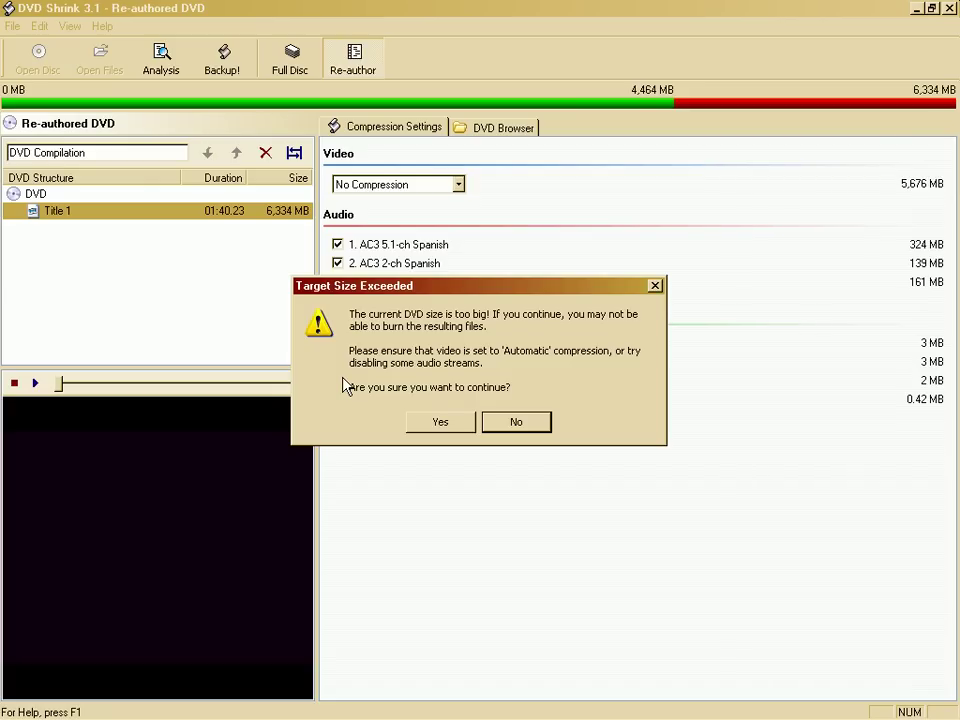
left_click(441, 423)
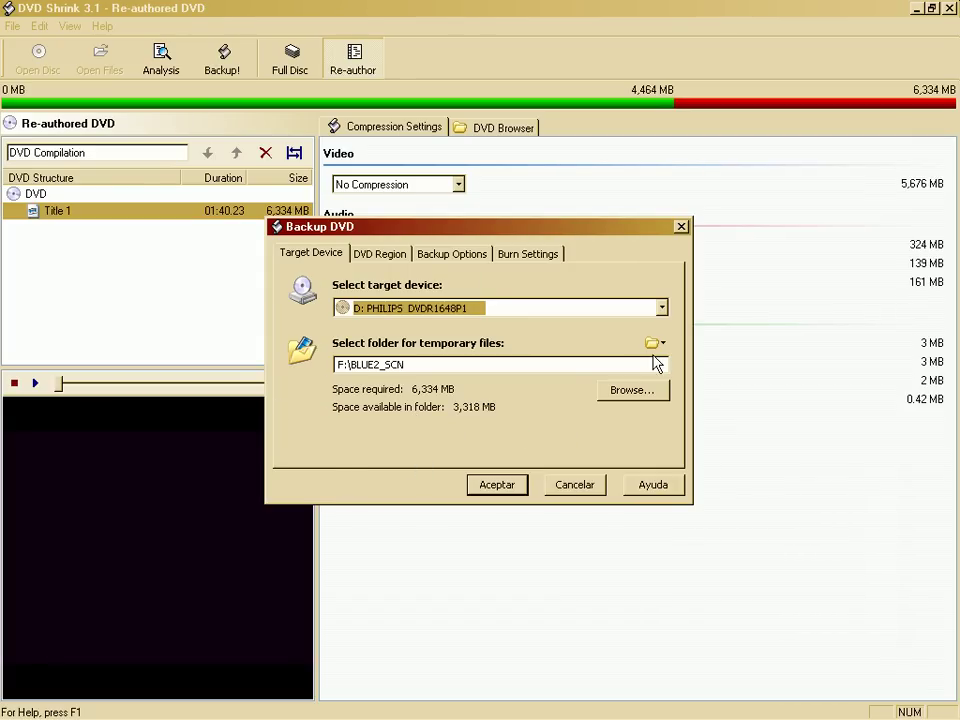
left_click(661, 310)
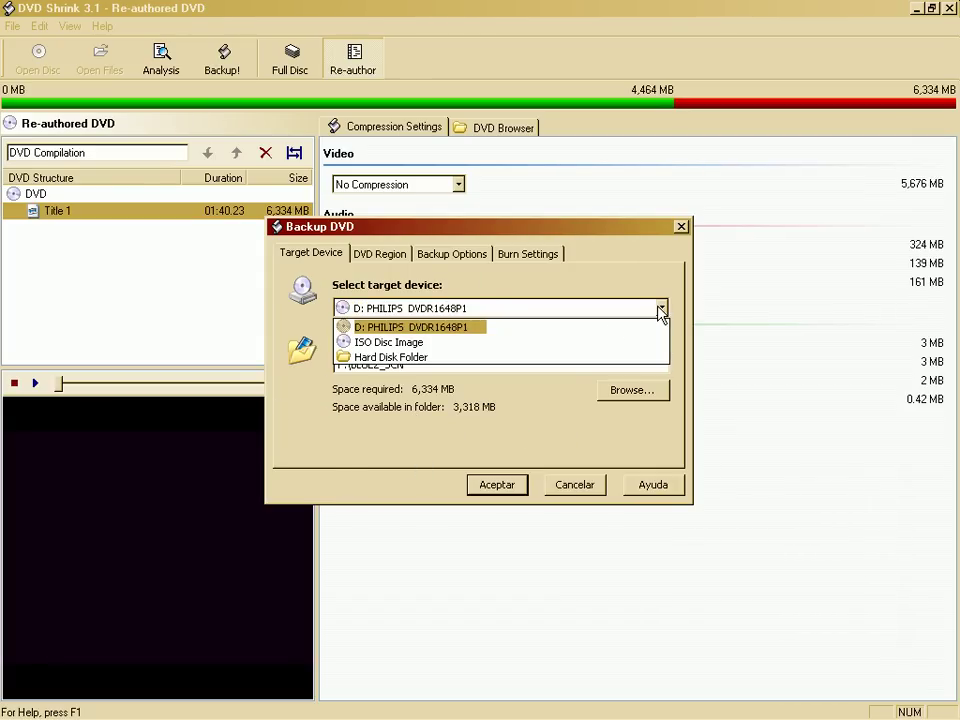
left_click(577, 357)
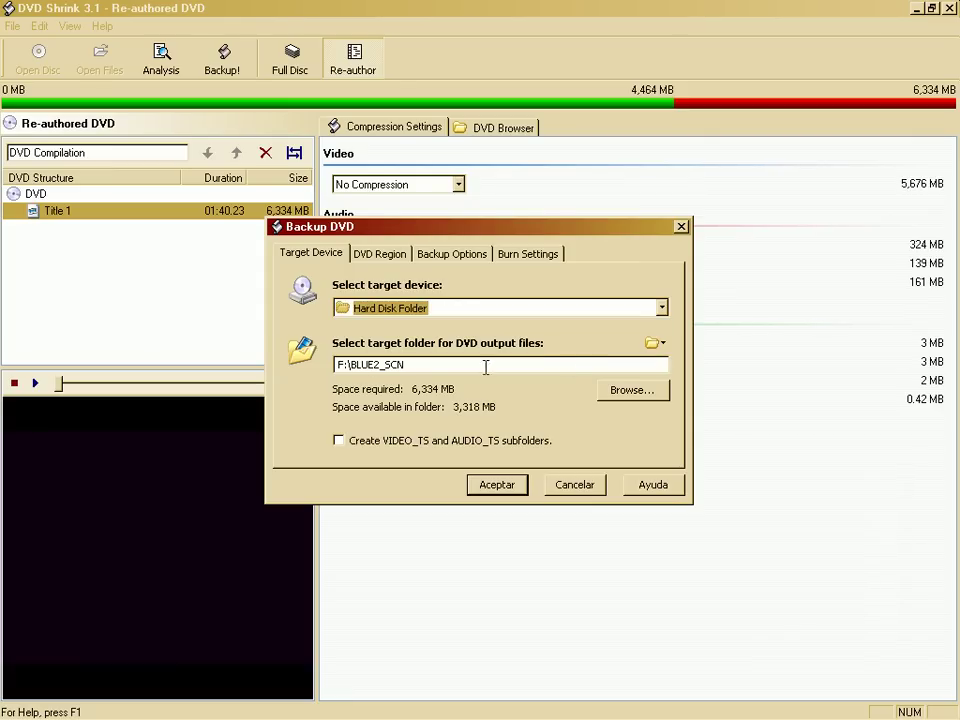
left_click(655, 343)
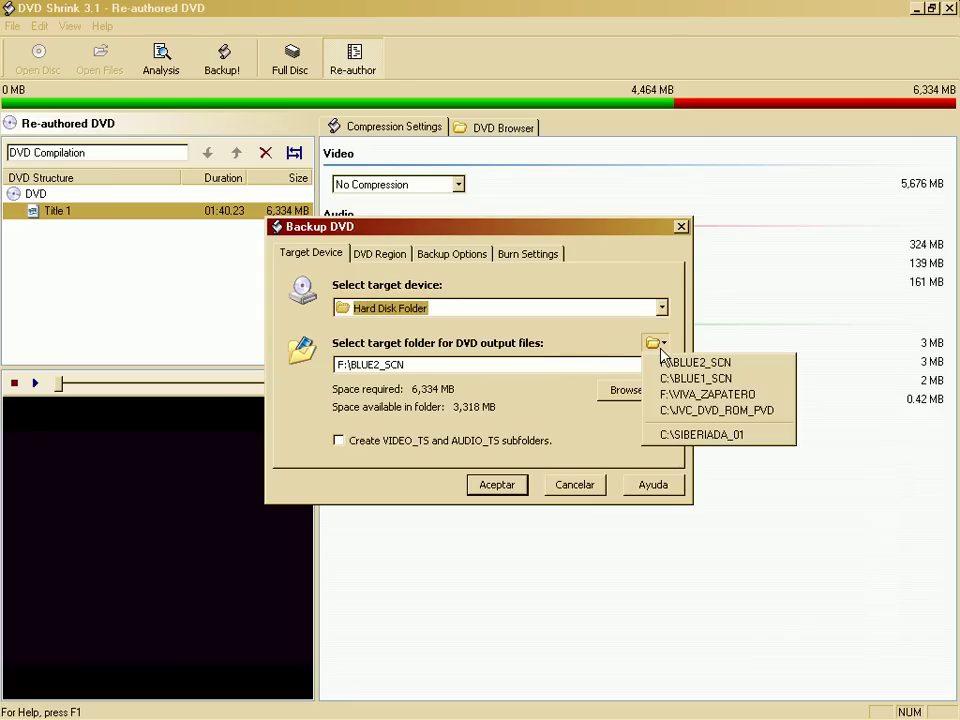
left_click(666, 436)
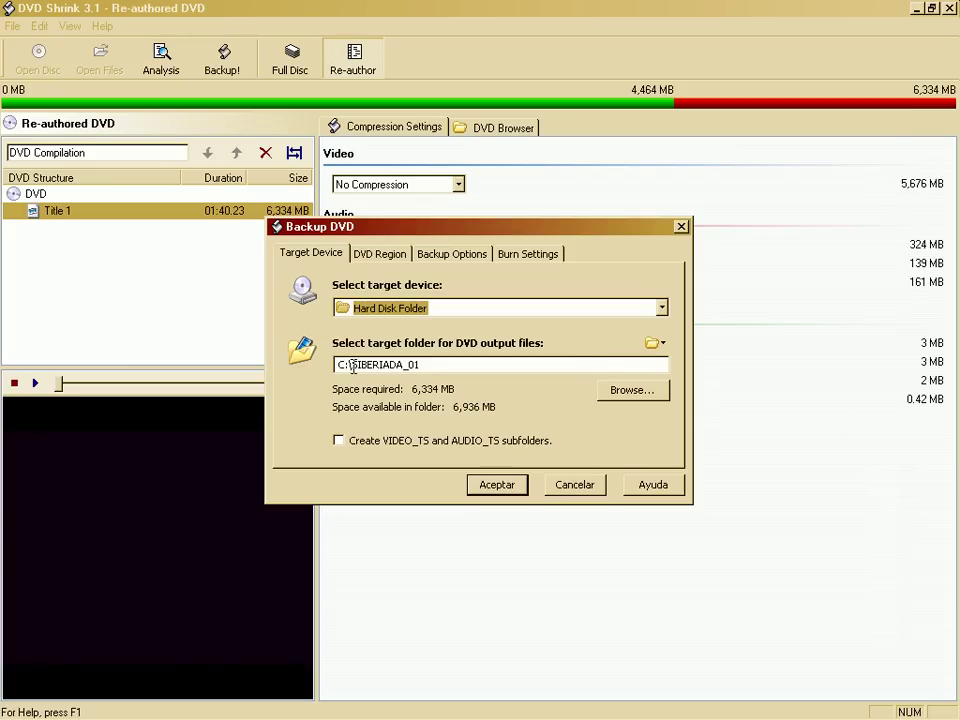
left_click_drag(352, 366, 426, 367)
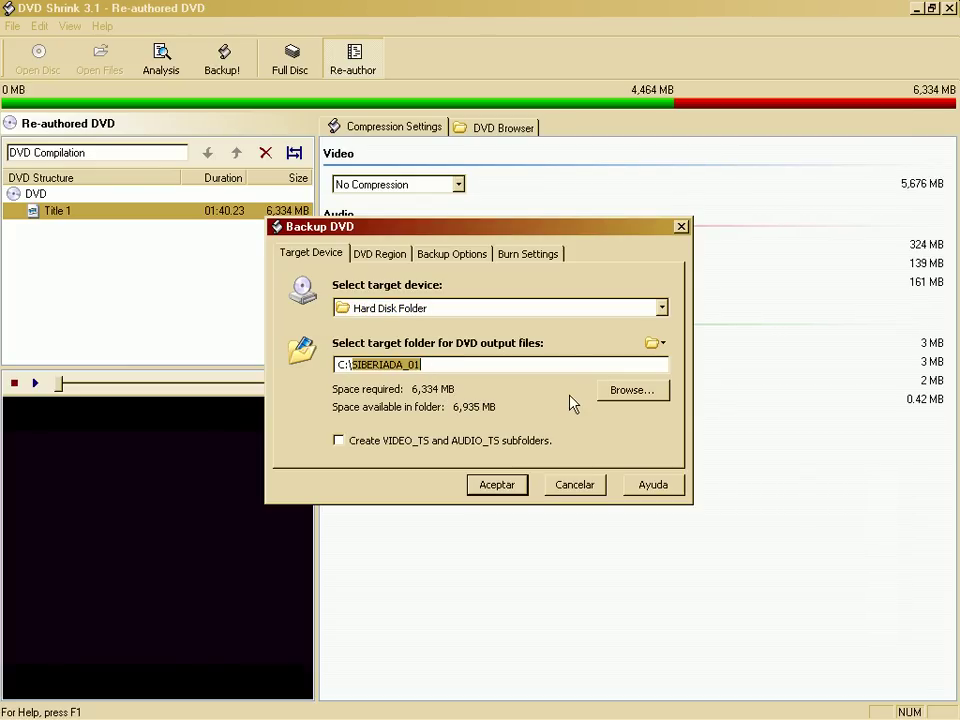
Review the DVD region, backup options and burn settings, leaving the completion sound off, and start the backup.
left_click(397, 260)
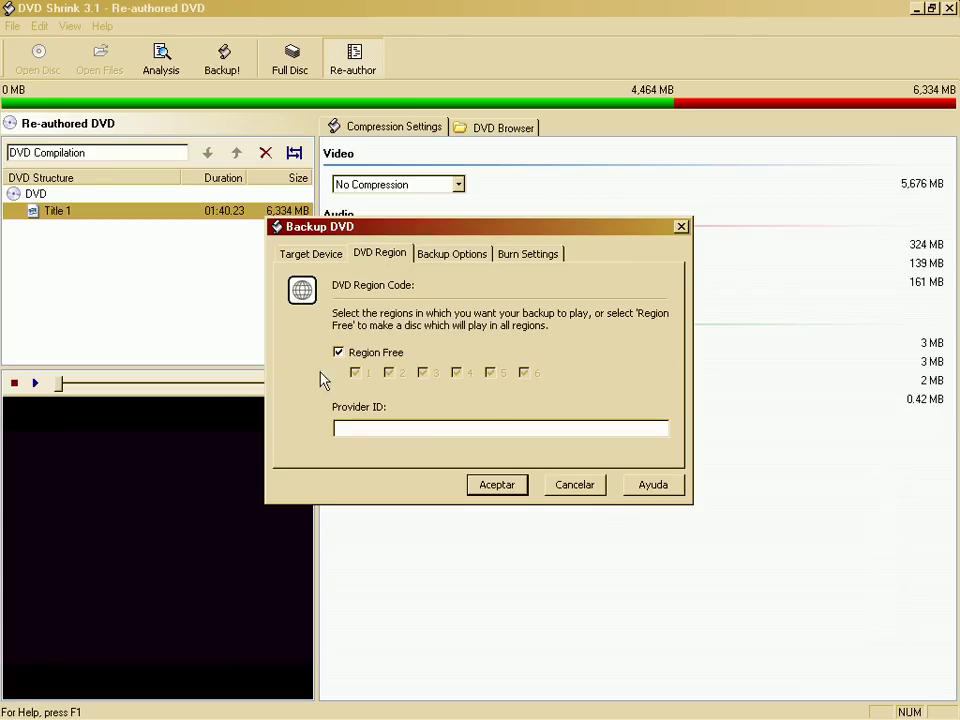
left_click(446, 256)
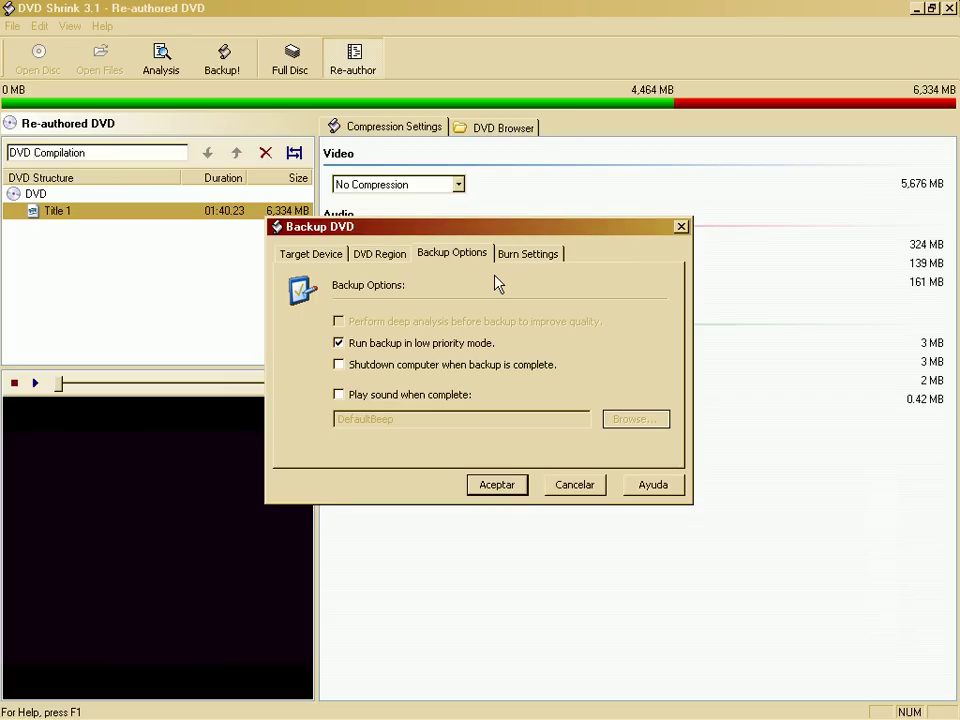
left_click(339, 395)
left_click(339, 395)
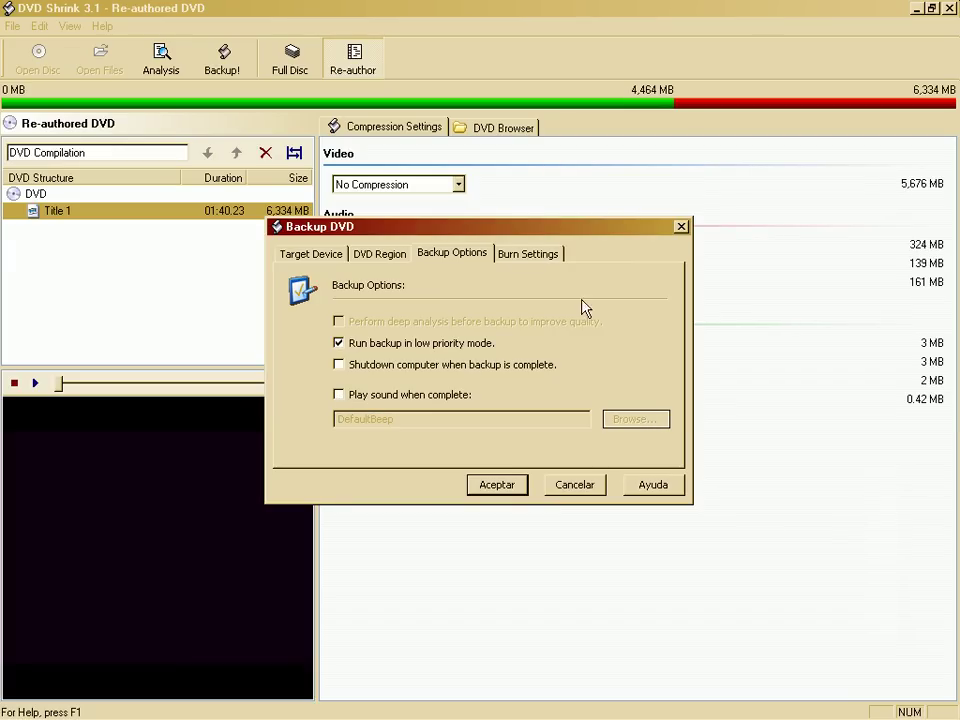
left_click(544, 254)
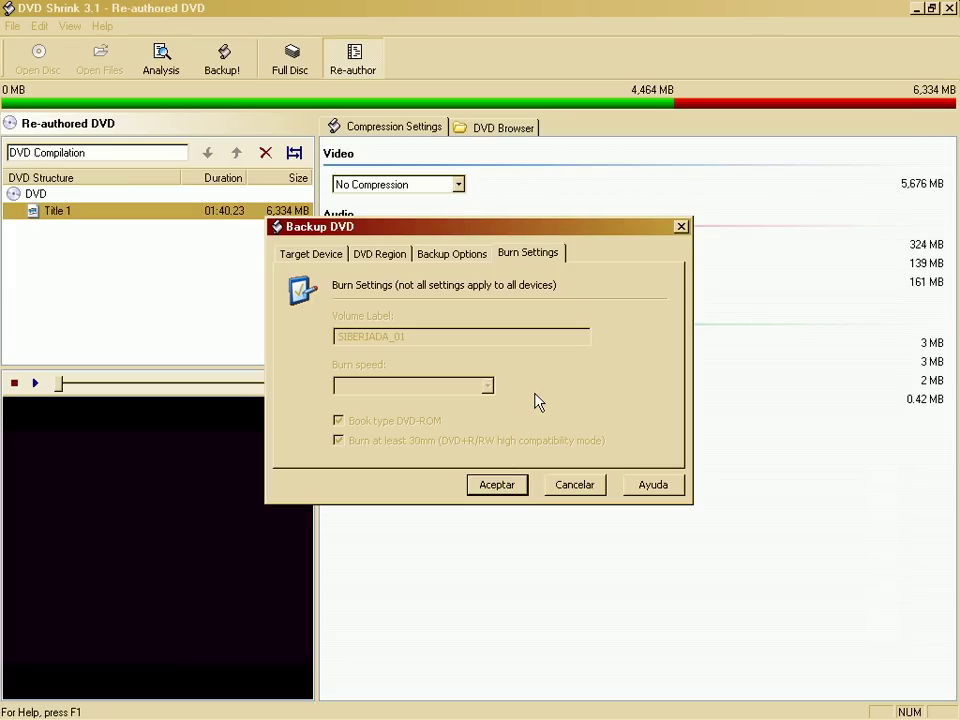
left_click(497, 484)
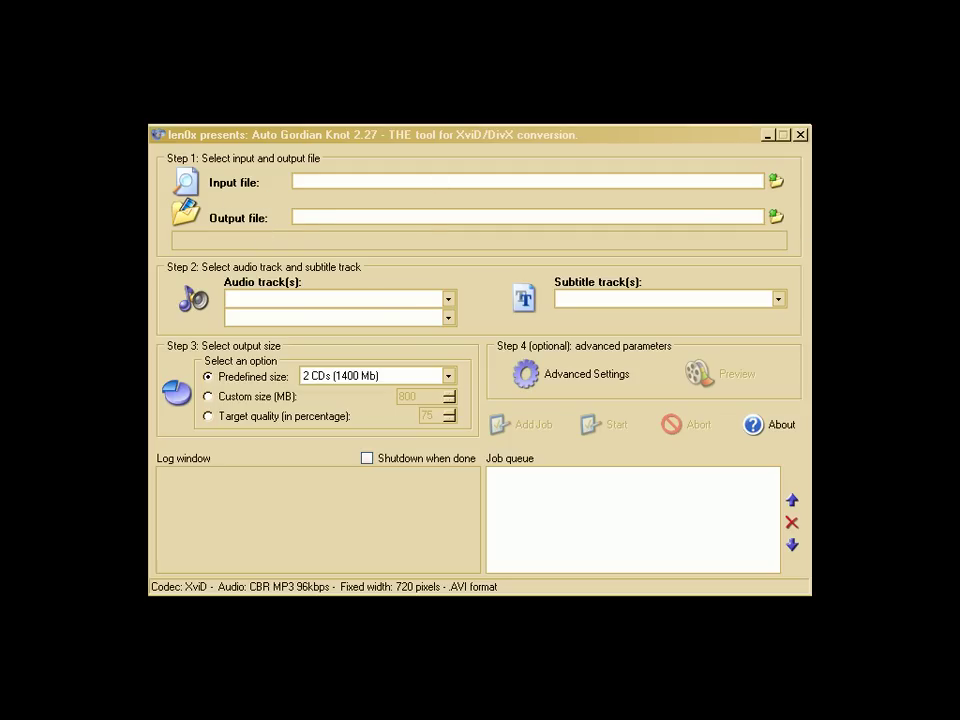
Load VTS_01_1.VOB from the C:\SIBERIADA_01 folder as the input file.
left_click(775, 182)
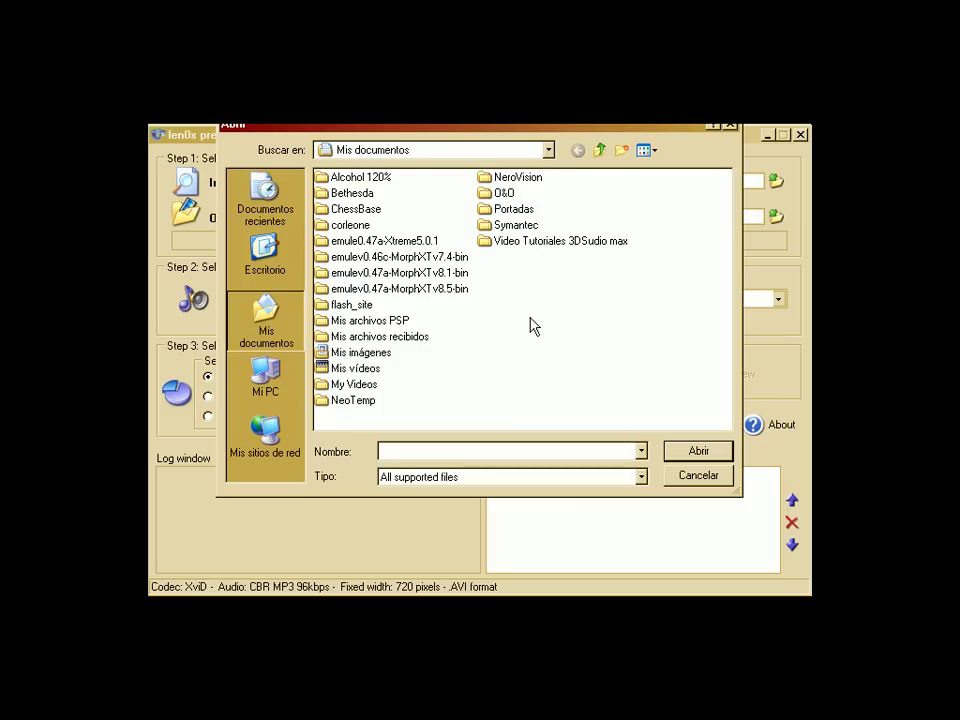
left_click(548, 150)
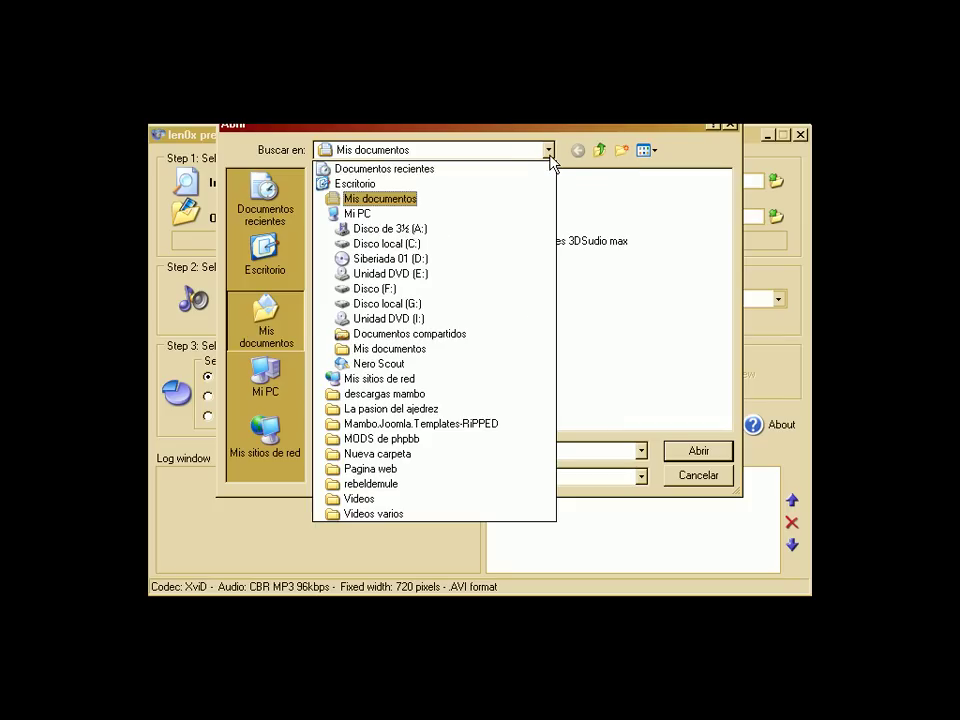
left_click(476, 248)
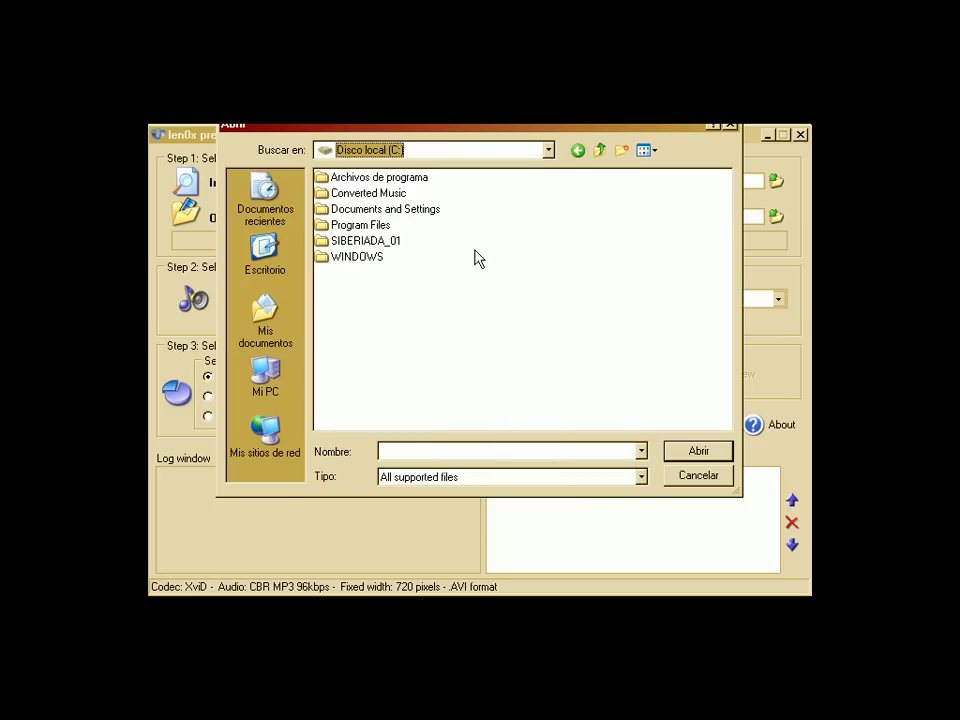
double_click(371, 243)
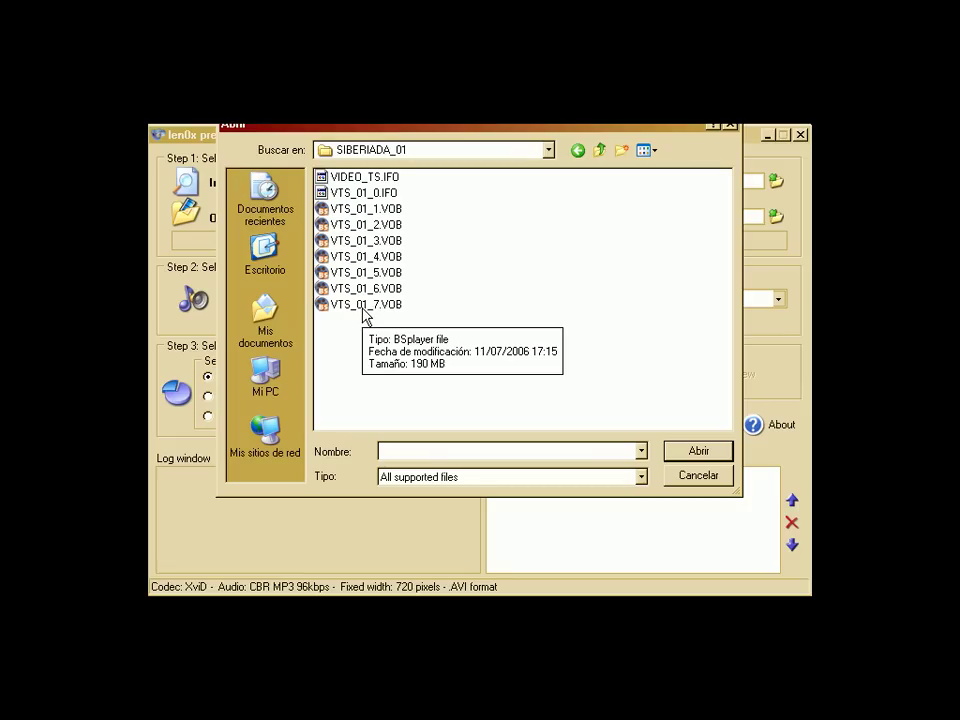
double_click(369, 209)
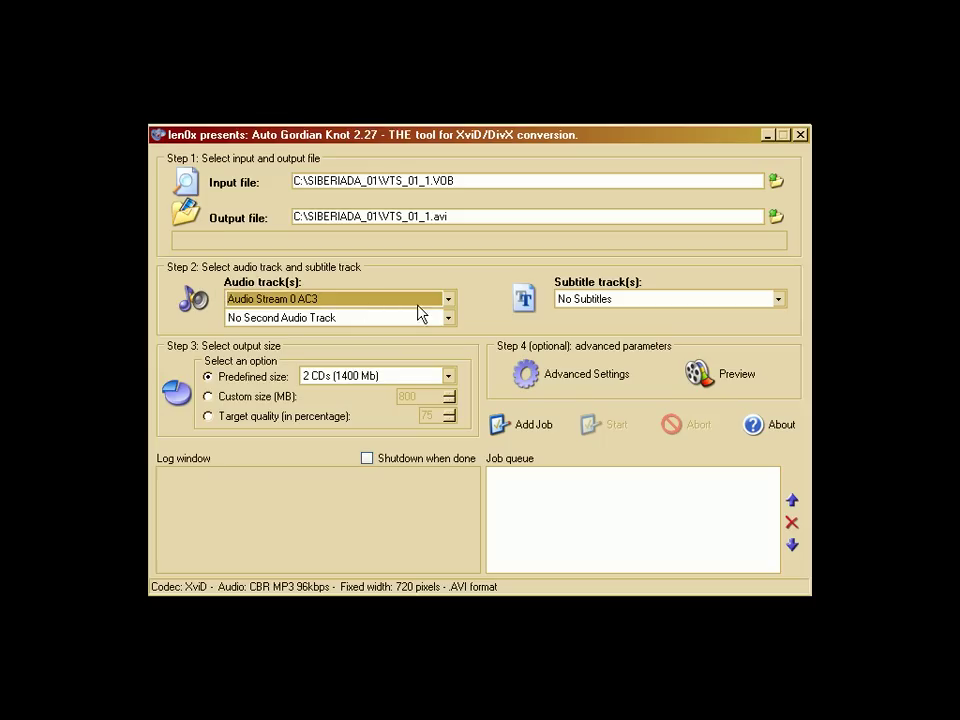
Set the audio tracks to Audio Stream 1 AC3 and Audio Stream 2 AC3, and keep No Subtitles.
left_click(448, 299)
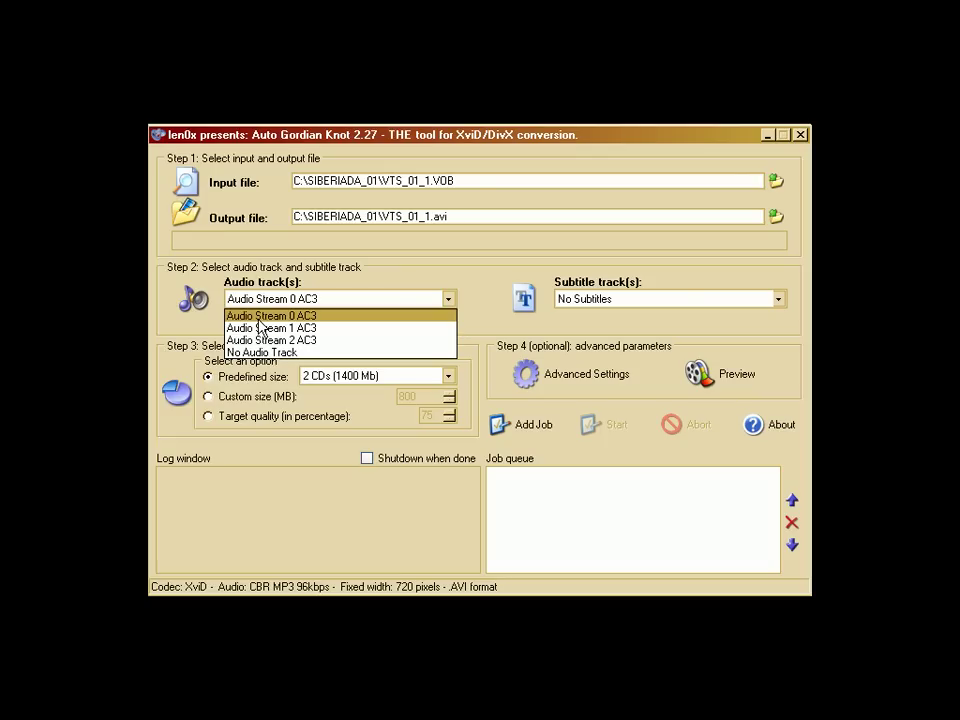
left_click(285, 328)
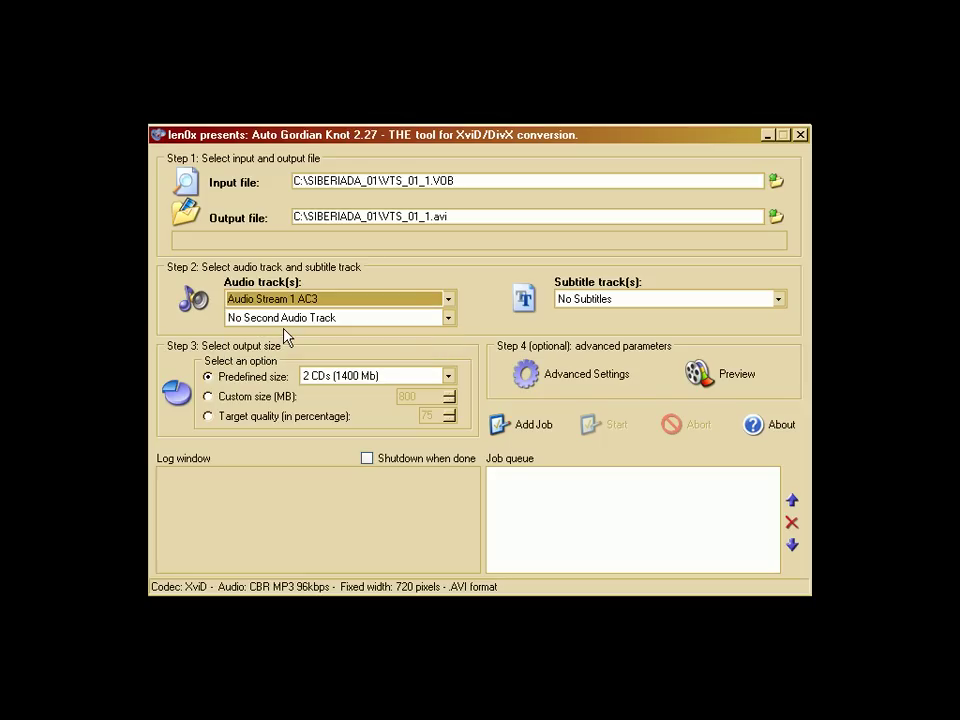
left_click(448, 319)
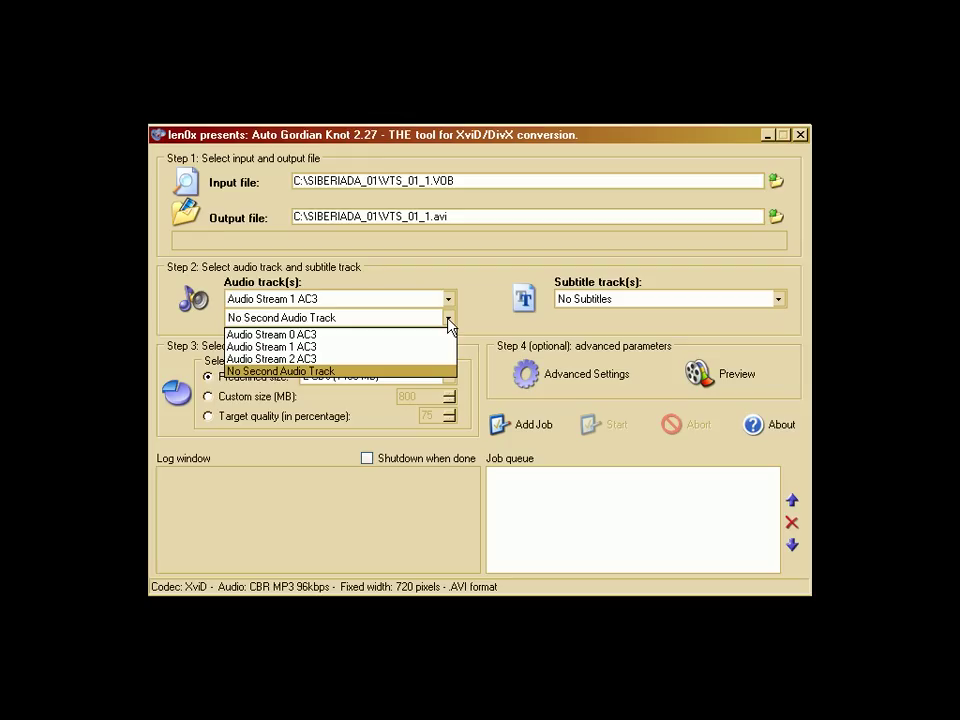
left_click(313, 359)
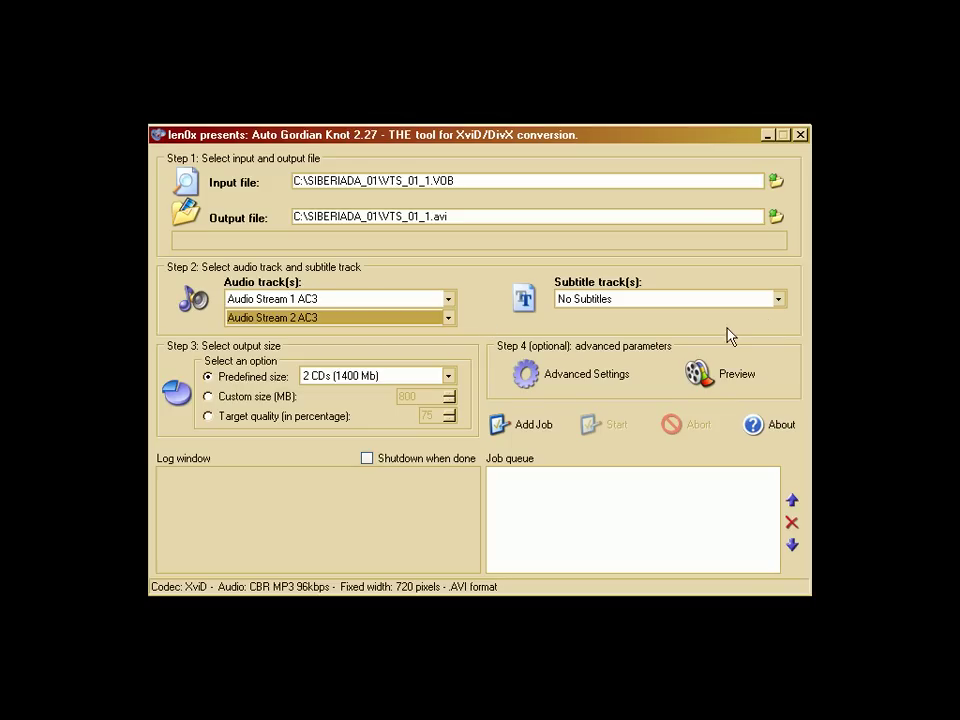
left_click(779, 300)
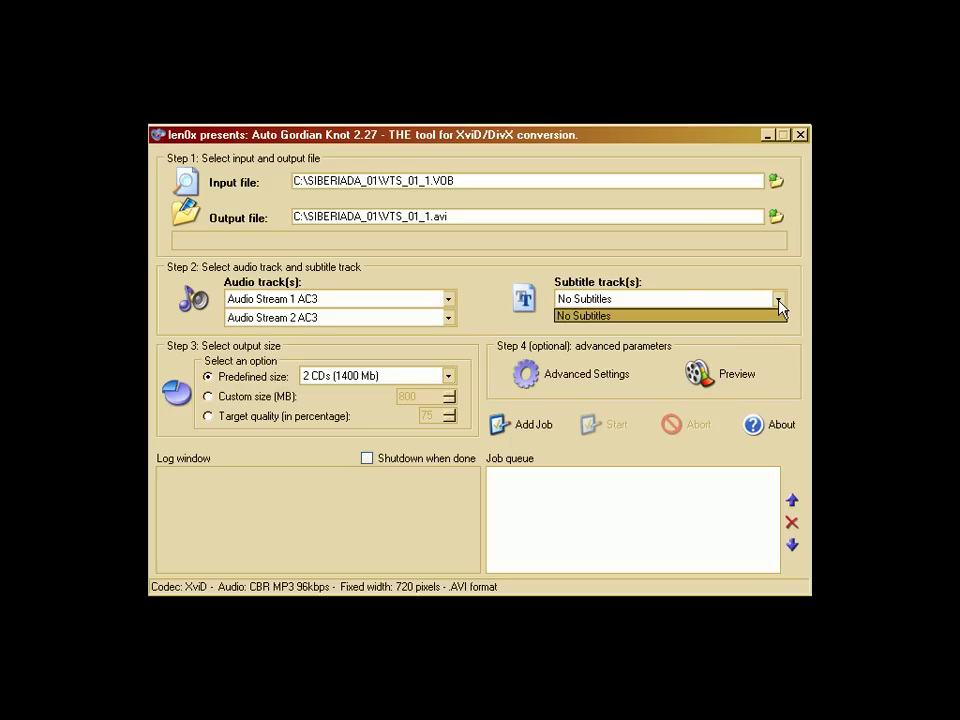
left_click(779, 300)
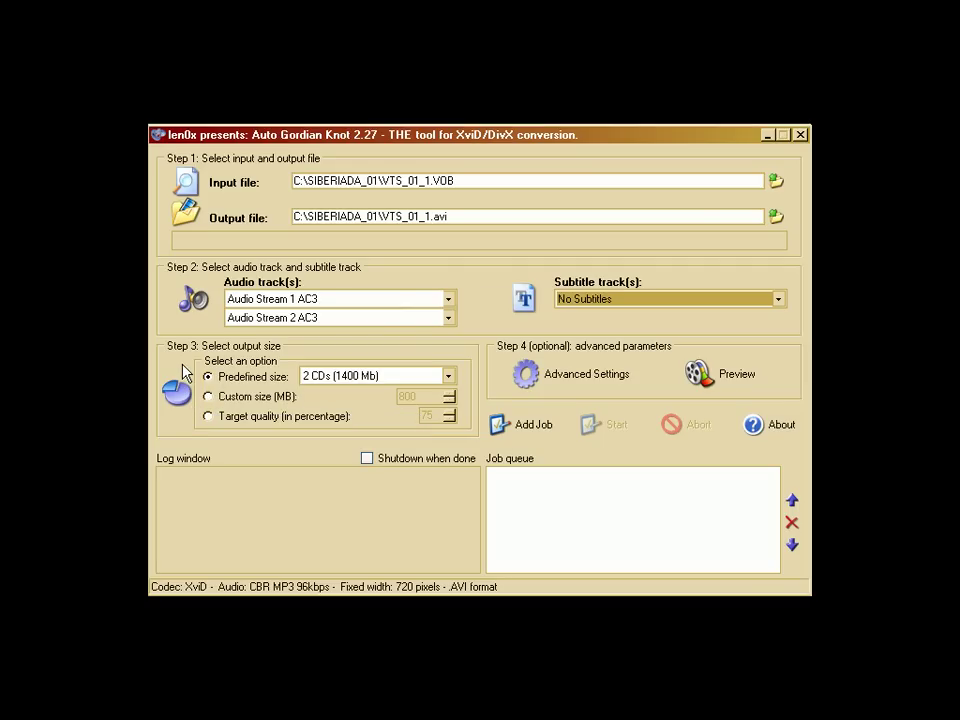
Switch the output size to custom, to the predefined 1 CD (700 Mb), and back to 2 CDs (1400 Mb).
left_click(248, 398)
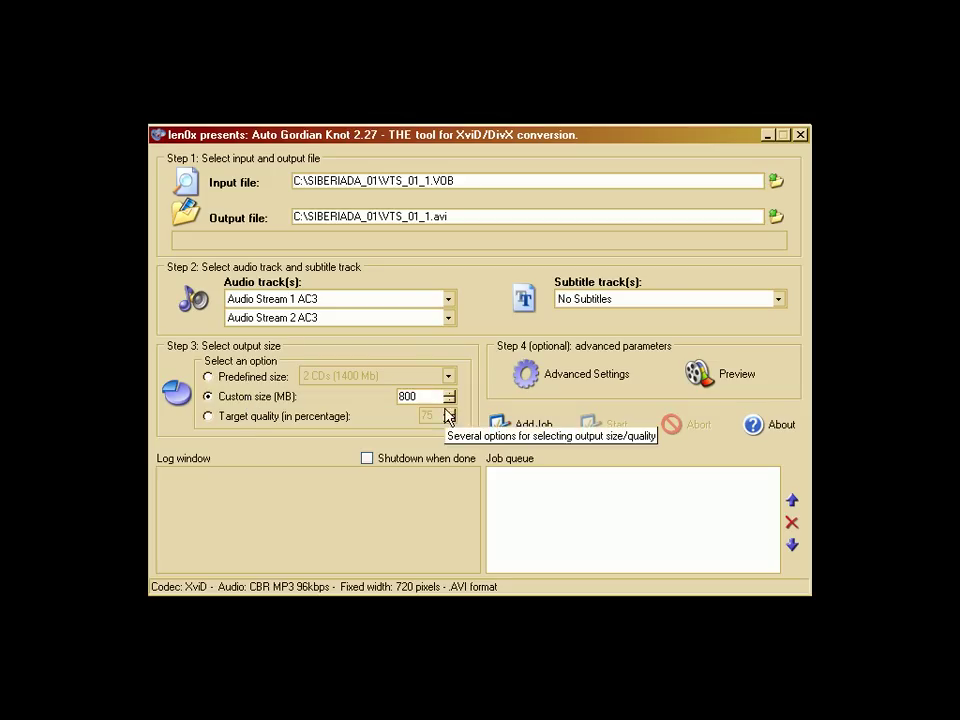
left_click(240, 377)
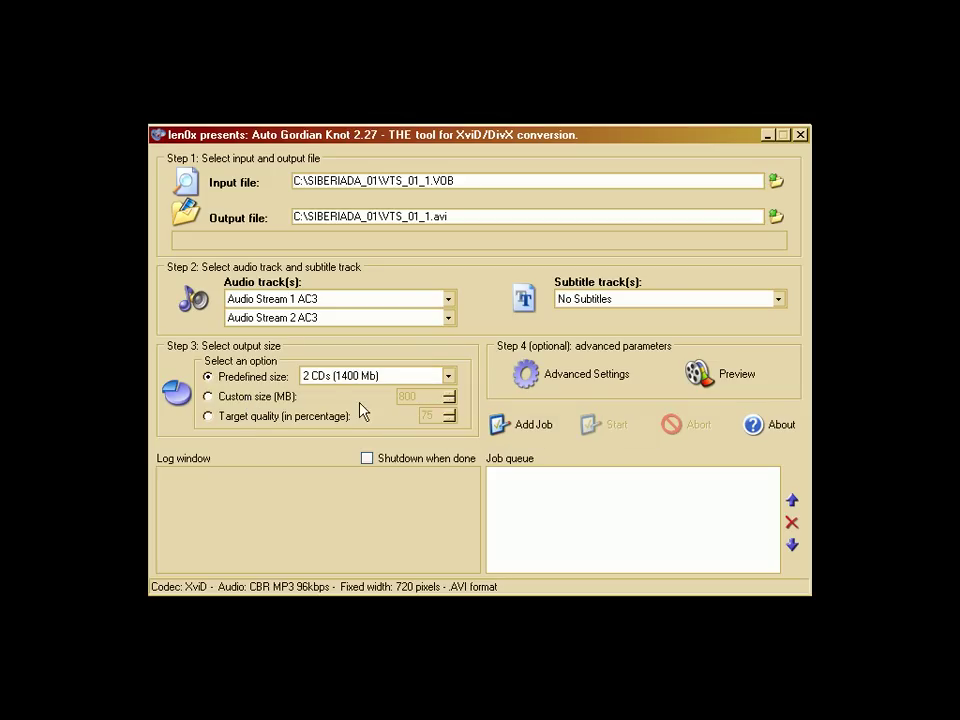
left_click(448, 377)
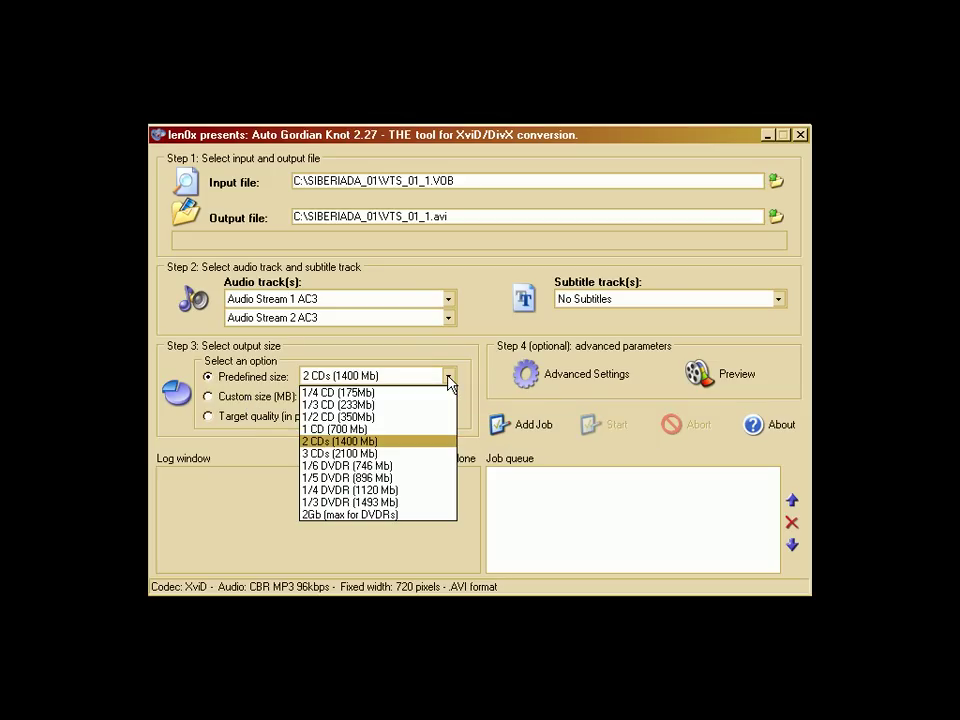
left_click(342, 430)
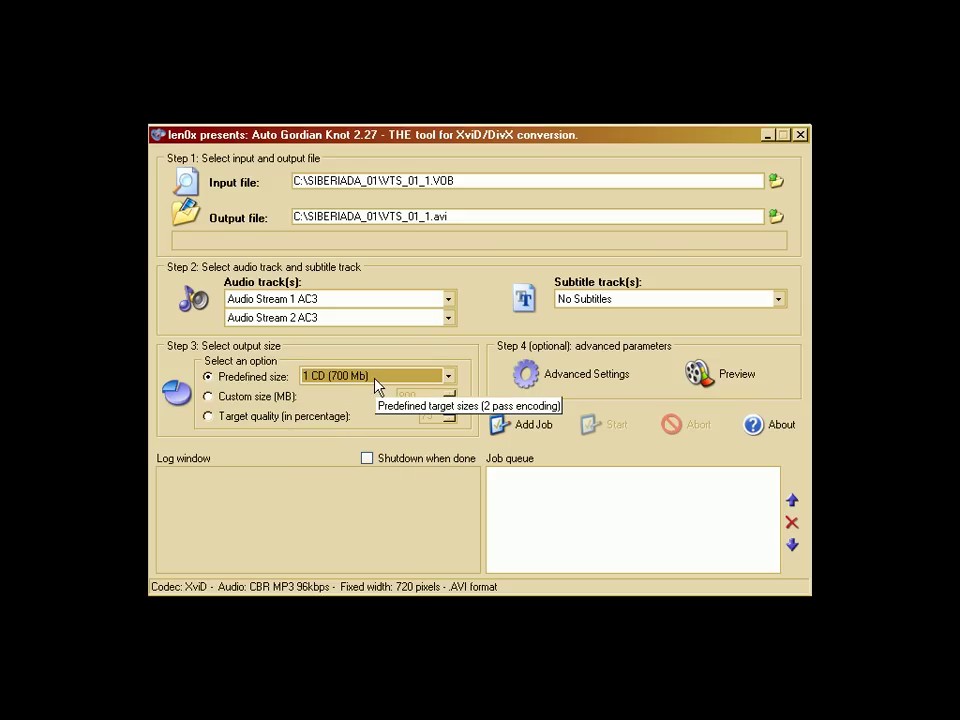
left_click(448, 378)
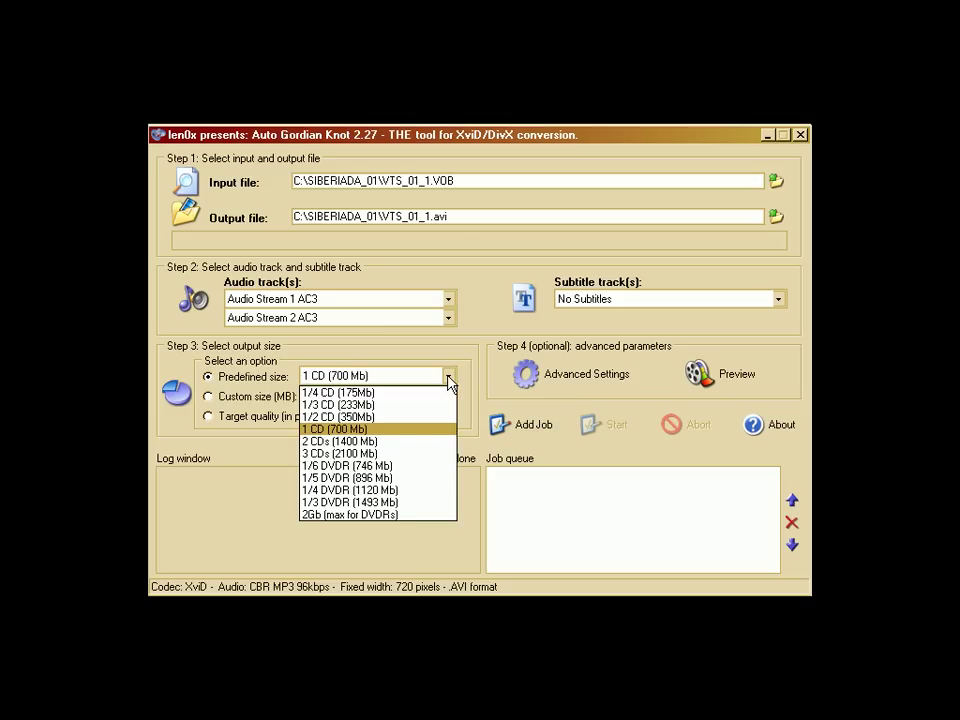
left_click(404, 443)
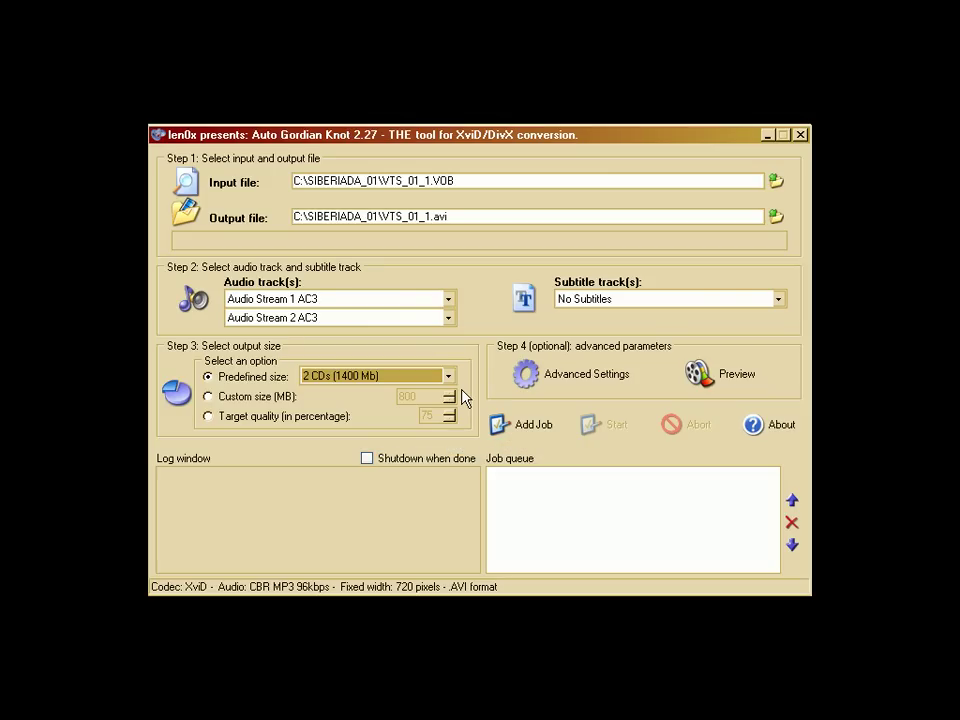
In the advanced settings, try the minimum, maximum and auto width modes and return the output resolution to Fixed width 720.
left_click(547, 384)
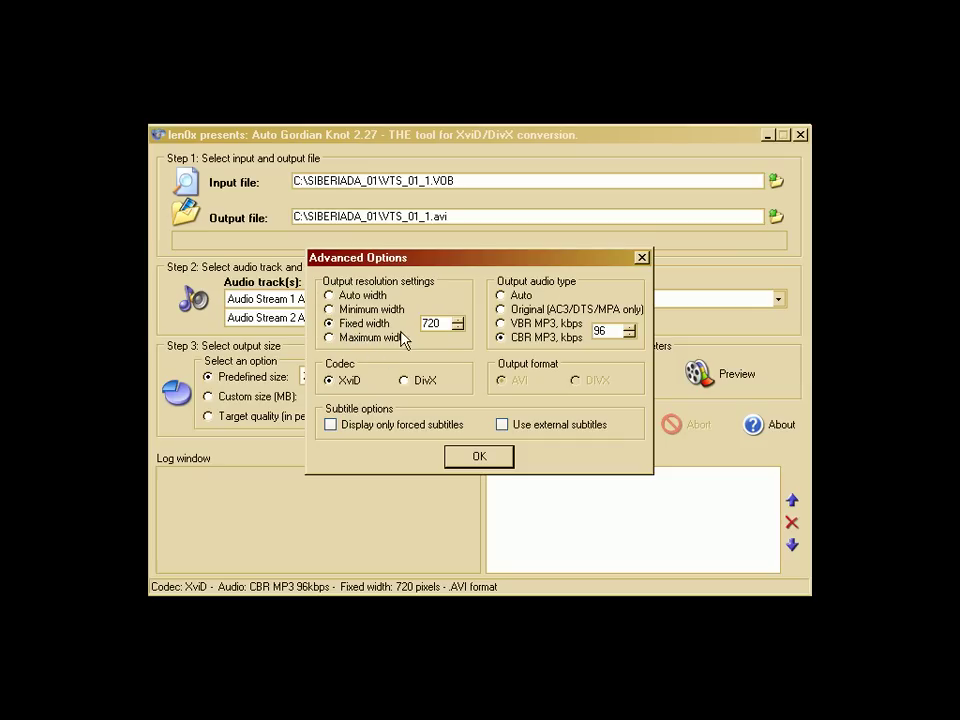
double_click(440, 322)
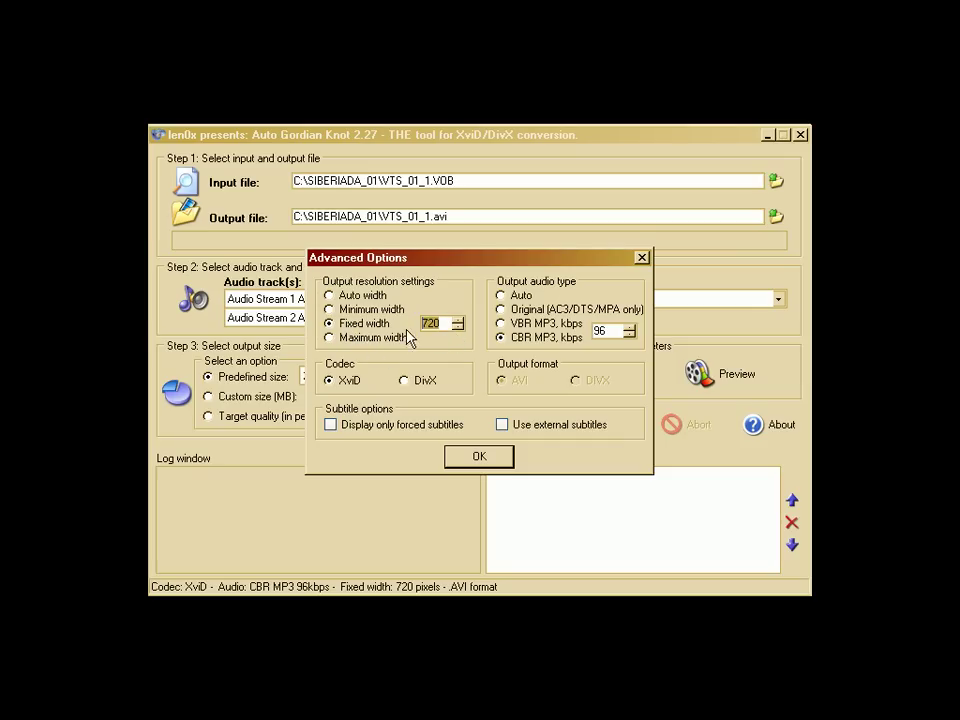
left_click(350, 310)
left_click(345, 337)
left_click(345, 309)
left_click(345, 295)
left_click(344, 324)
Set the output audio type to CBR MP3 at 160 kbps and accept the advanced settings.
left_click(629, 327)
left_click(629, 327)
left_click(629, 327)
left_click(628, 334)
left_click(628, 334)
left_click(629, 327)
left_click(628, 334)
left_click(628, 334)
left_click(629, 328)
left_click(629, 328)
left_click(629, 328)
left_click(629, 328)
left_click(612, 330)
left_click(503, 296)
left_click(502, 337)
left_click(490, 464)
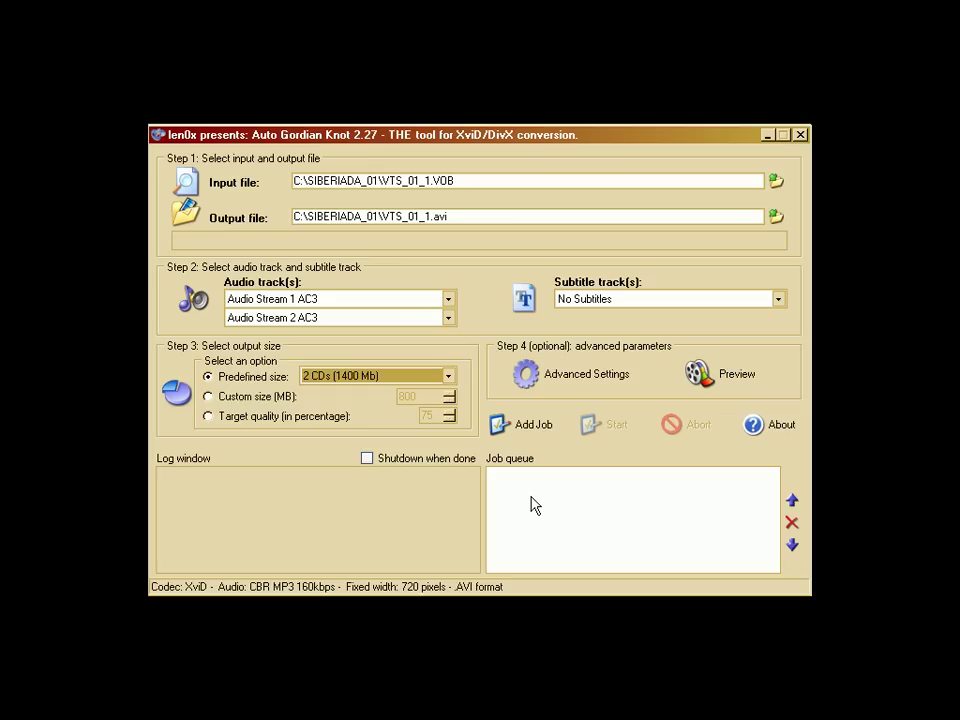
Add the VTS_01_1.avi conversion to the job queue and start encoding.
left_click(527, 428)
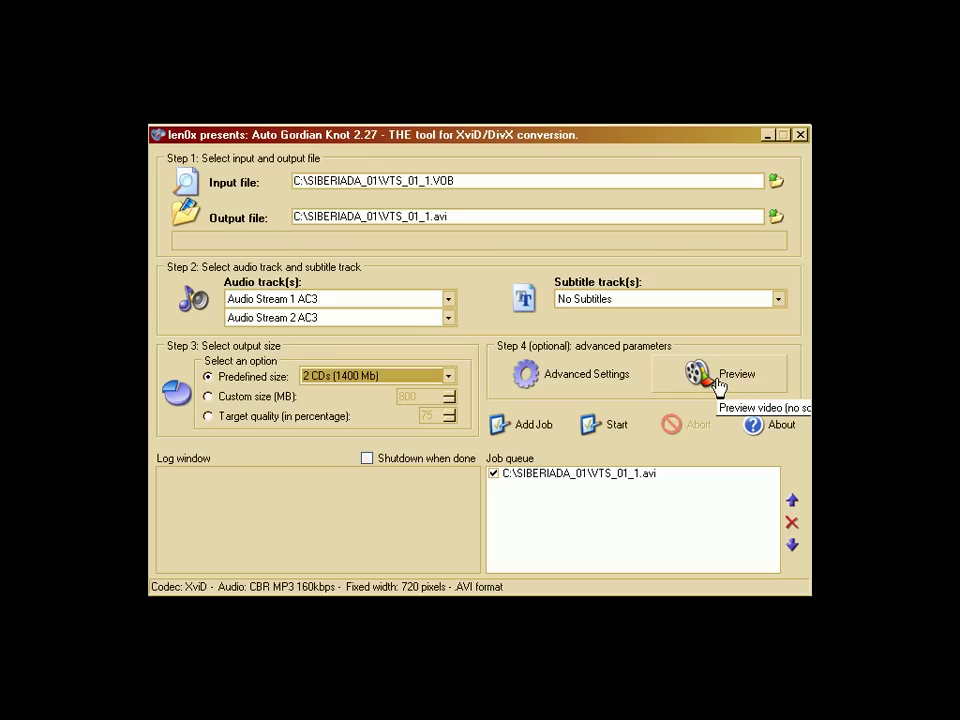
left_click(595, 437)
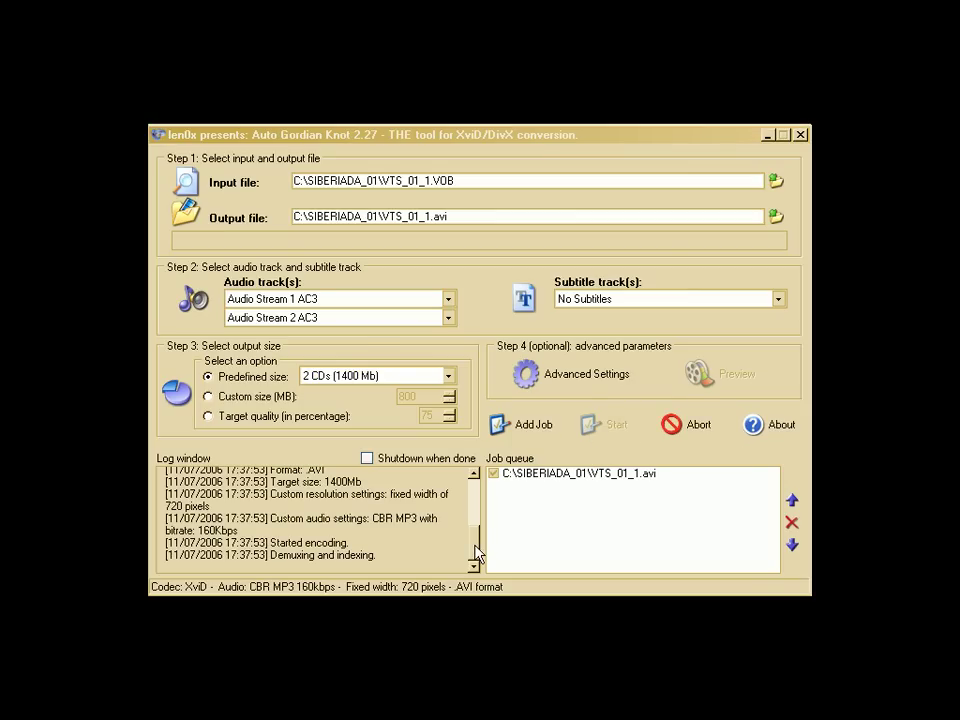
Review the encoding log for the input and output files, codec, audio streams, target size and current encoding stage.
mouse_move(477, 555)
left_mouse_down()
mouse_move(476, 505)
mouse_move(476, 558)
left_mouse_up()
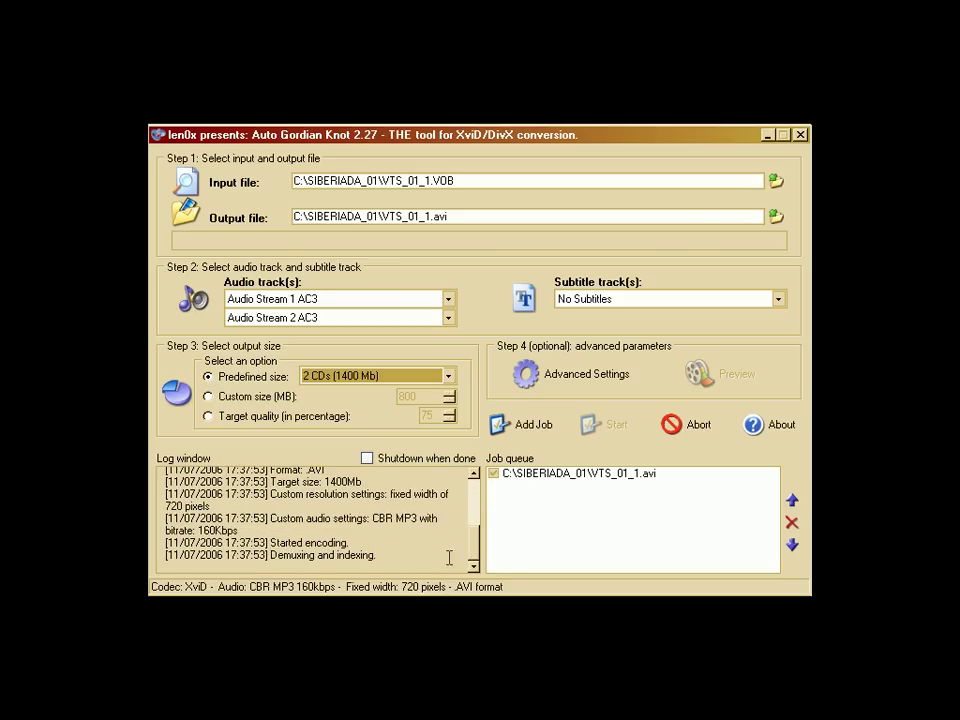
mouse_move(475, 546)
left_mouse_down()
mouse_move(474, 497)
mouse_move(475, 556)
left_mouse_up()
left_click(269, 551)
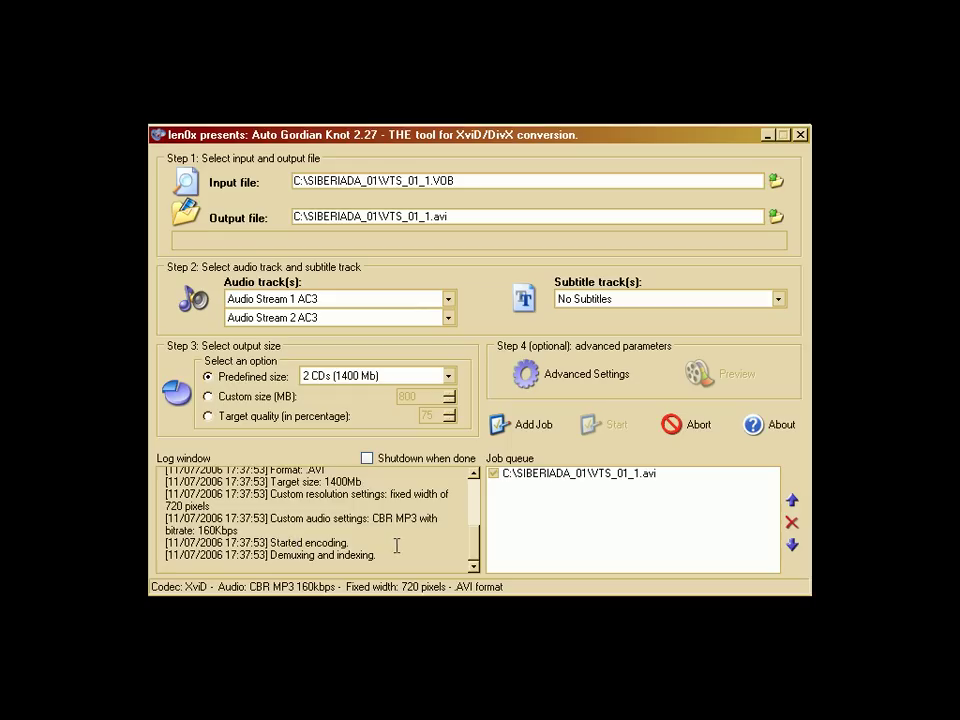
scroll(396, 545, "up", 6)
scroll(263, 506, "down", 1)
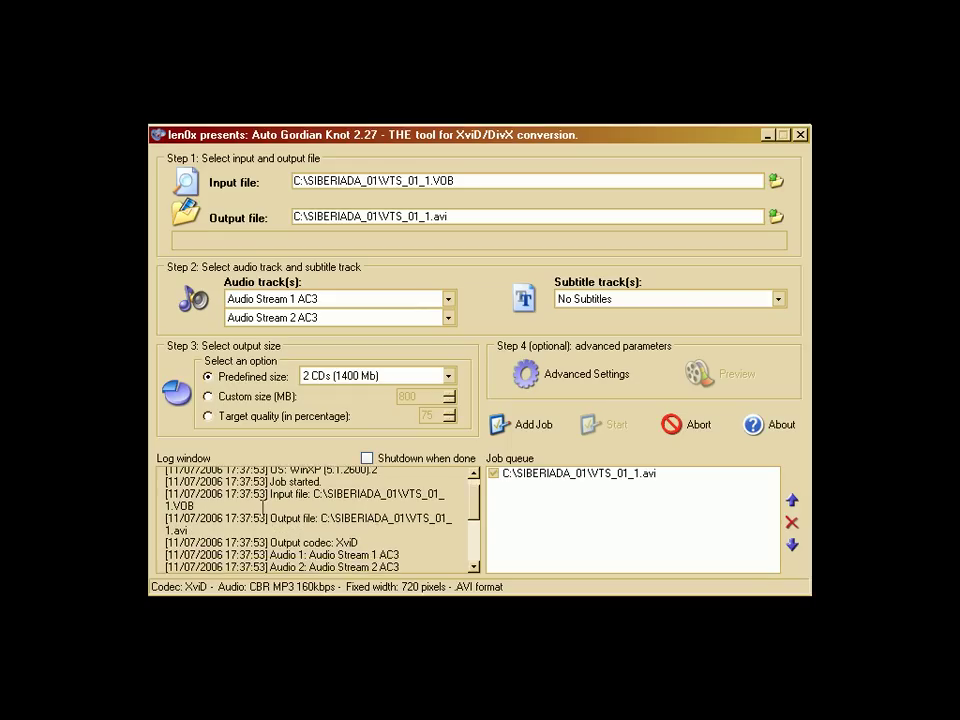
scroll(263, 506, "down", 5)
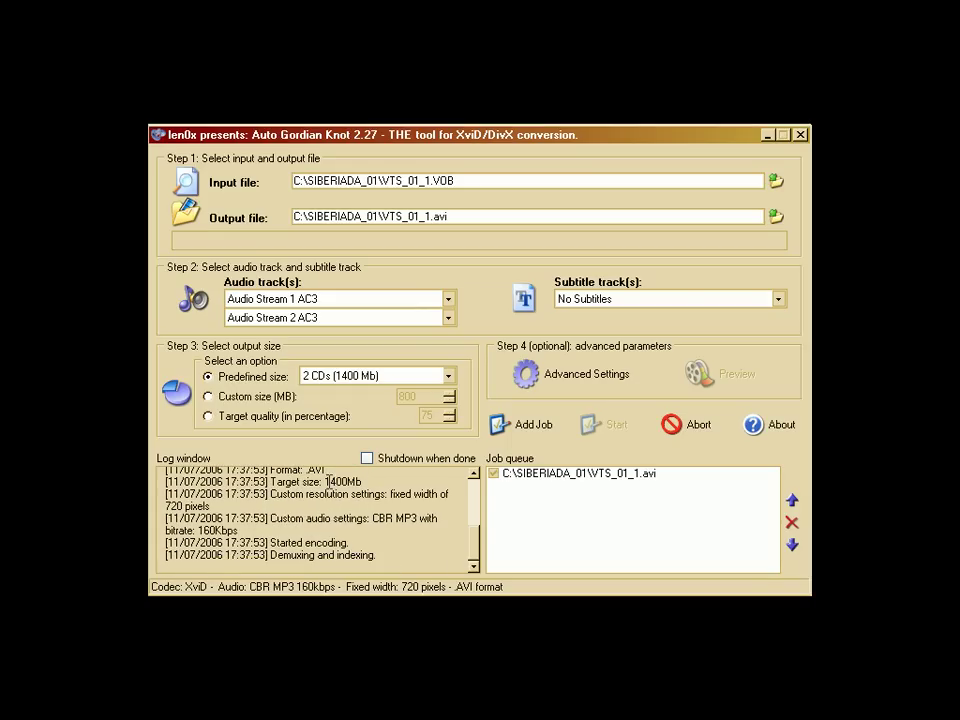
double_click(328, 481)
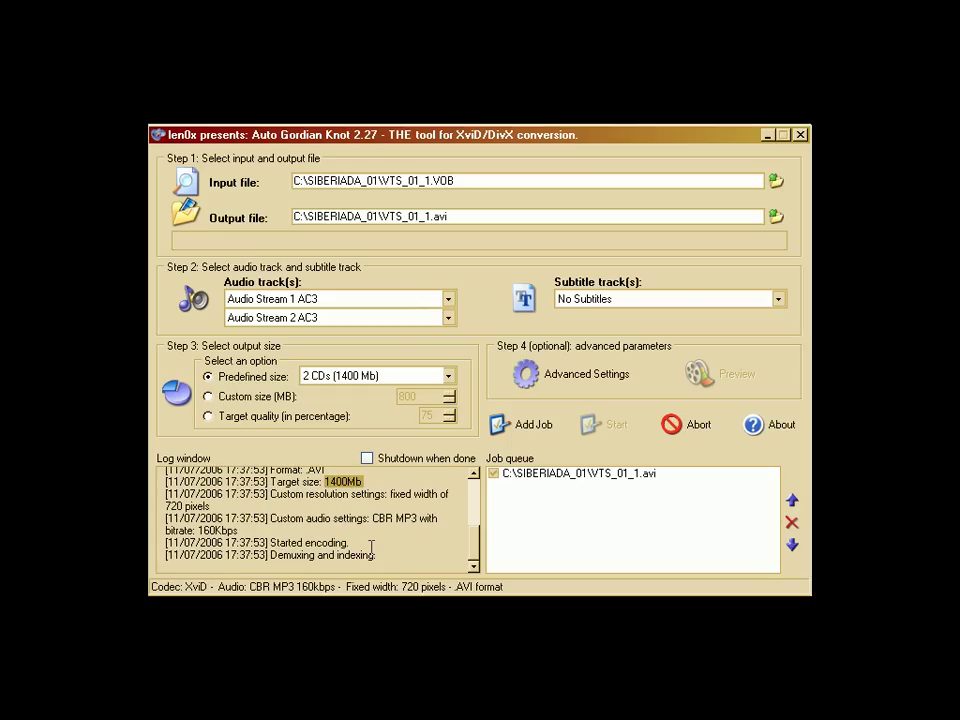